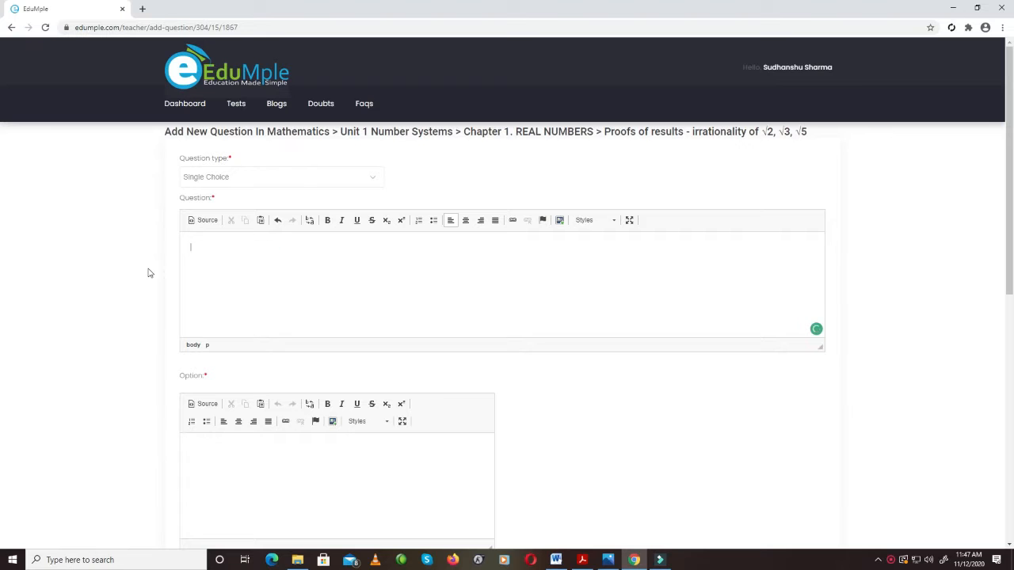
# - Copy the Question 16 wording from the Word document and paste it into the Question editor of the EduMple page
pyautogui.click(556, 561)
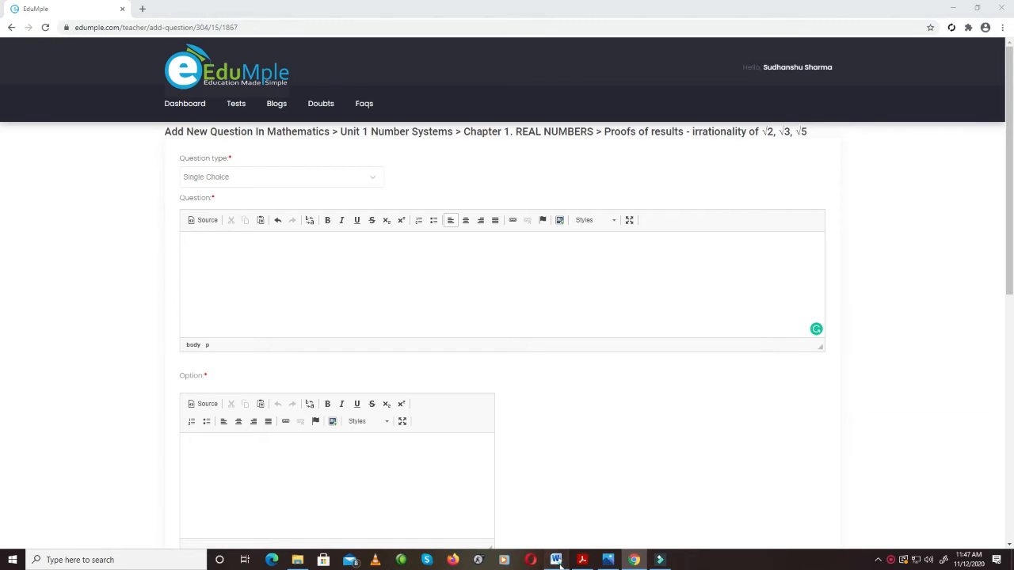
pyautogui.moveTo(679, 303); pyautogui.dragTo(362, 260)
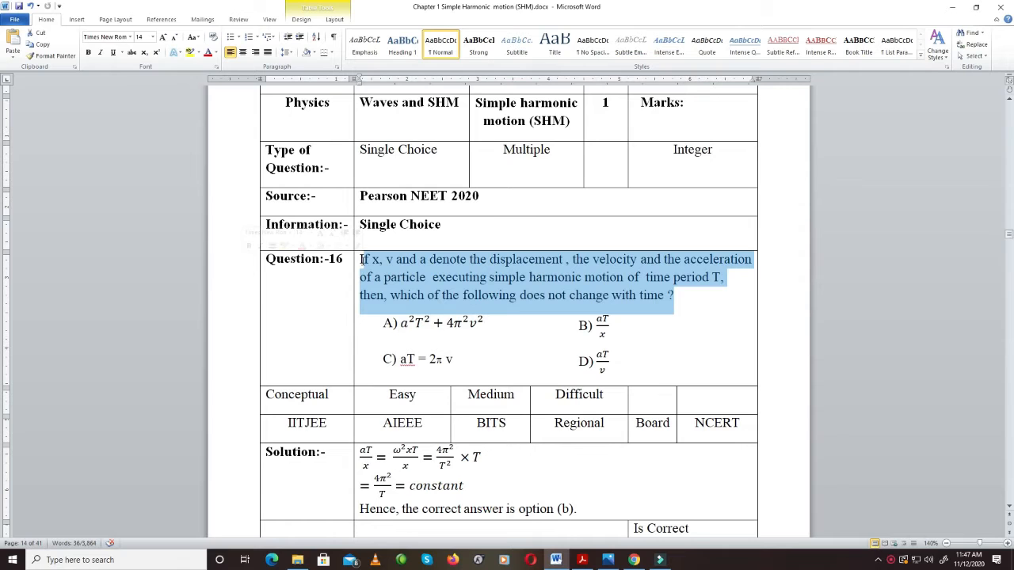
pyautogui.hotkey('ctrl', 'c')
pyautogui.click(634, 560)
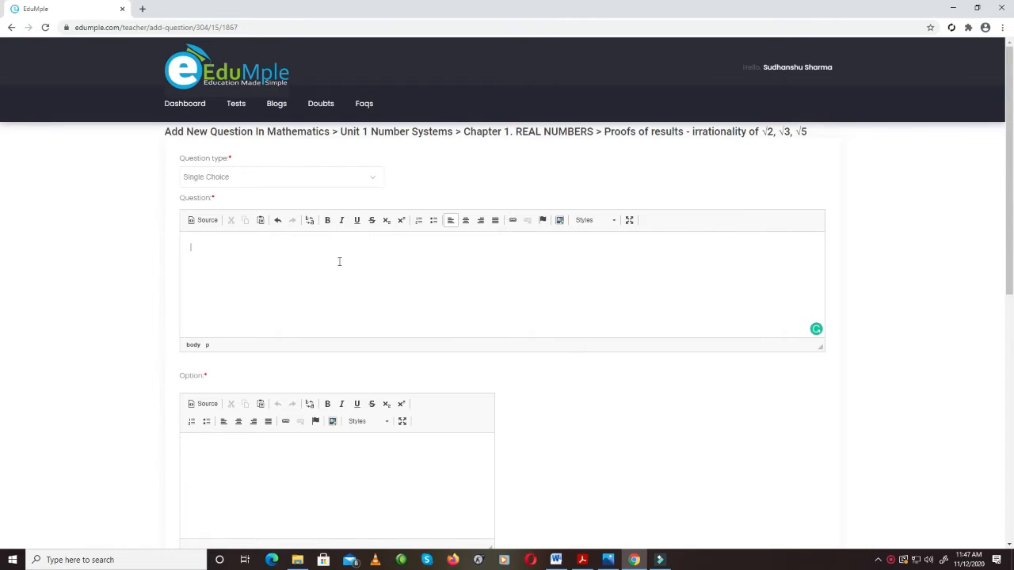
pyautogui.hotkey('ctrl', 'v')
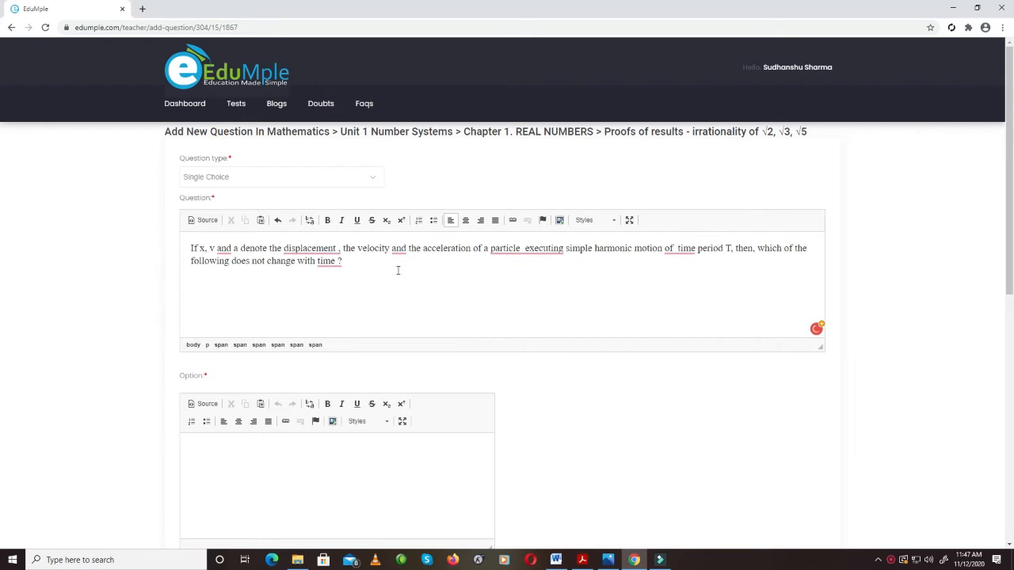
# - Replace the pasted wording with the full Question 16, including options A to D, copied from the Word document, and cancel the image cropping
pyautogui.hotkey('ctrl', 'a')
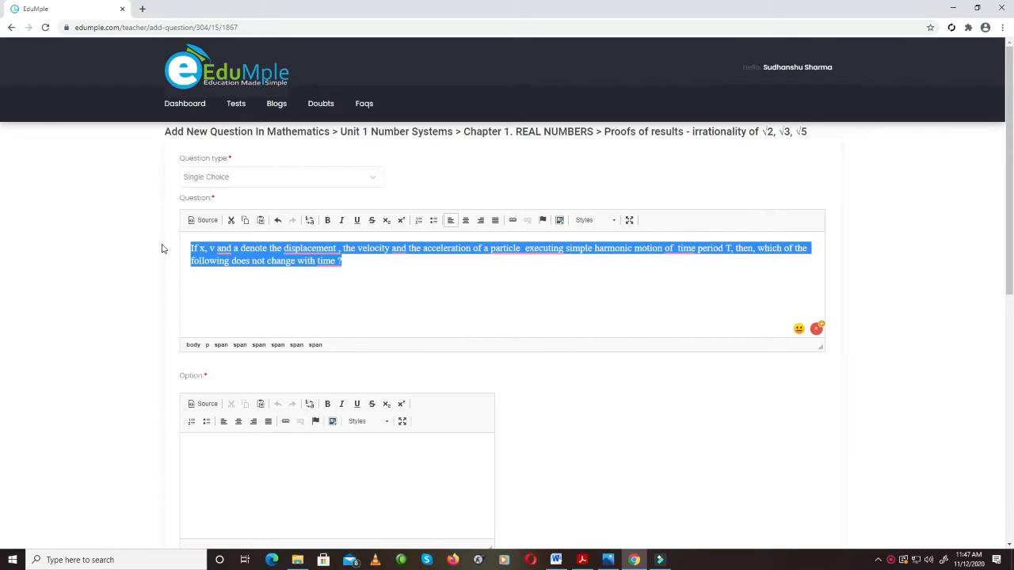
pyautogui.press('Delete')
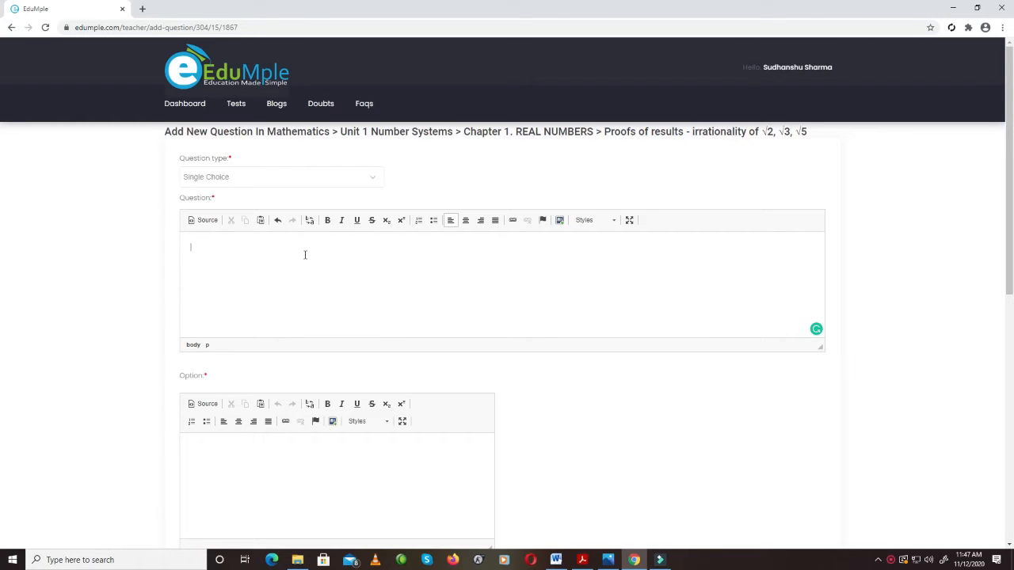
pyautogui.hotkey('alt', 'Tab')
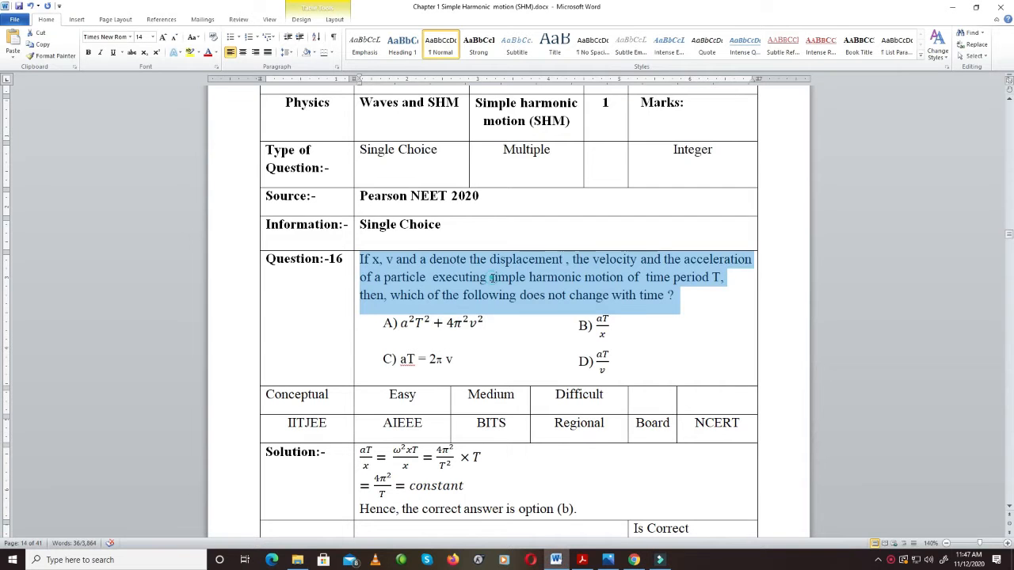
pyautogui.click(443, 320)
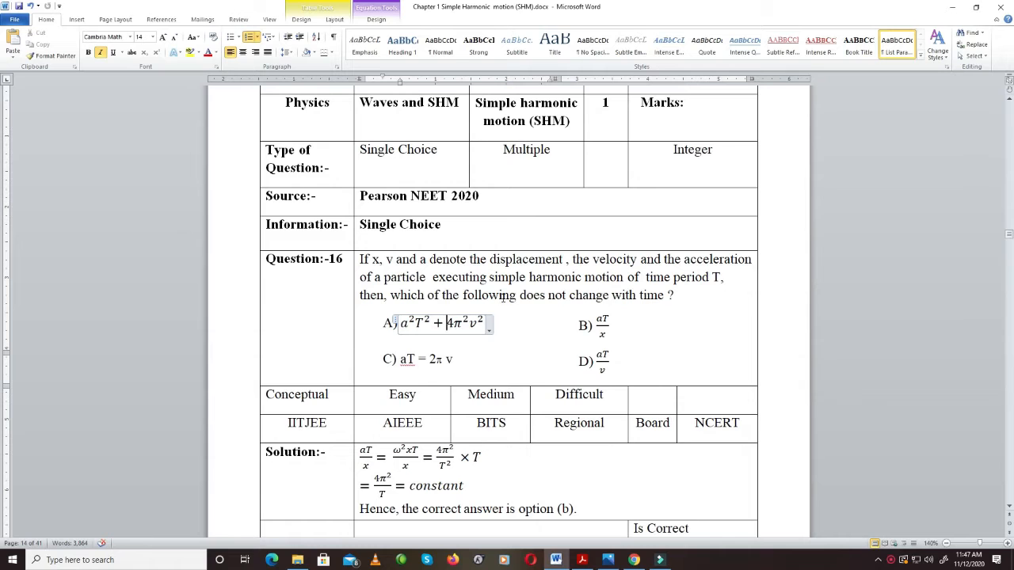
pyautogui.click(518, 328)
pyautogui.moveTo(650, 375); pyautogui.dragTo(358, 259)
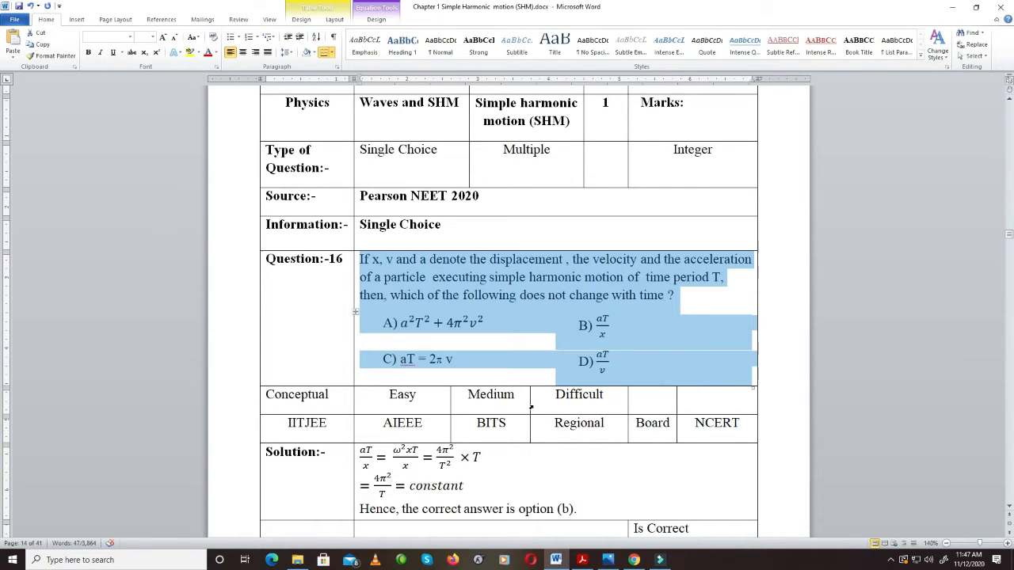
pyautogui.click(634, 560)
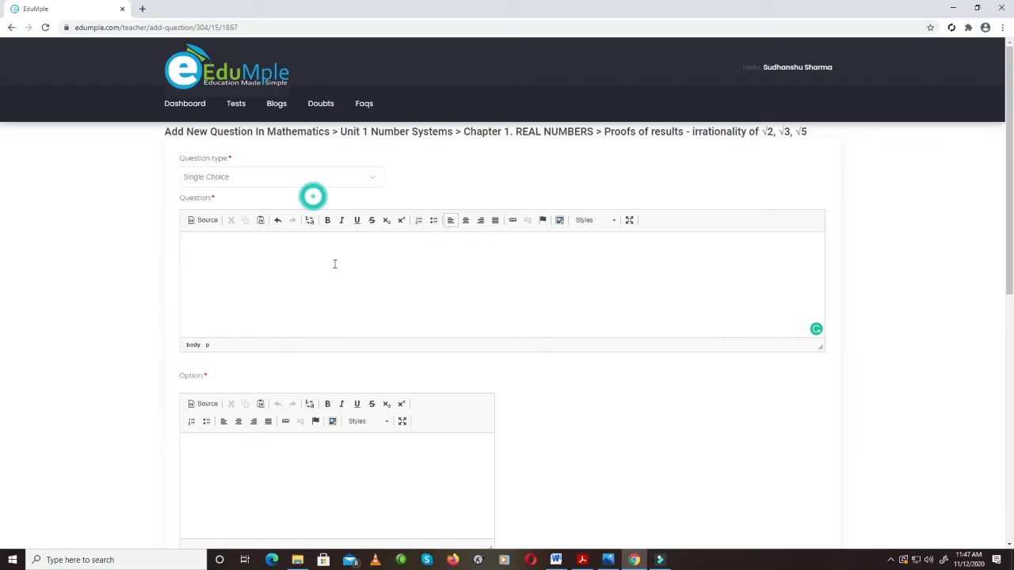
pyautogui.hotkey('ctrl', 'v')
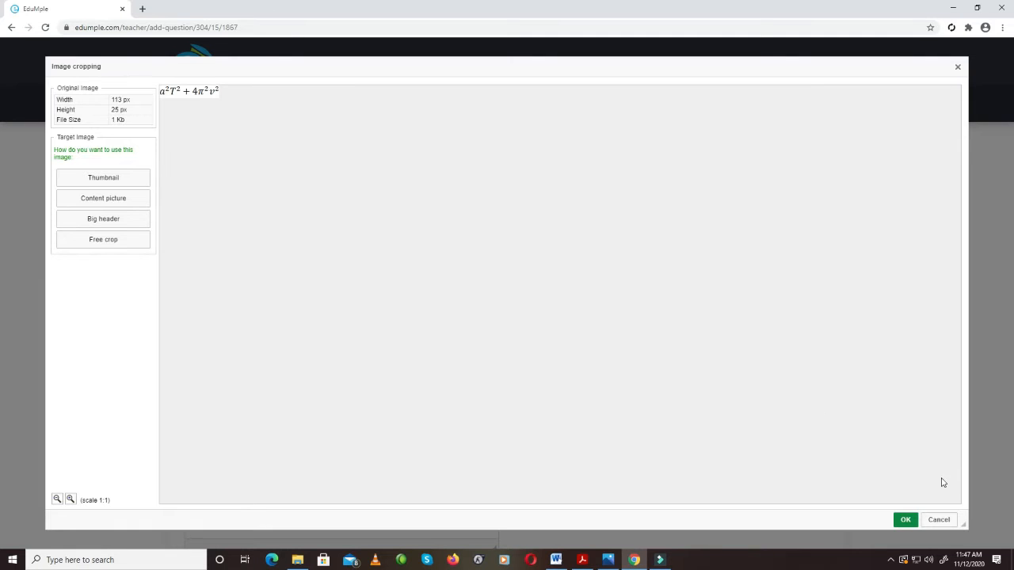
pyautogui.click(940, 520)
pyautogui.click(941, 522)
pyautogui.click(941, 523)
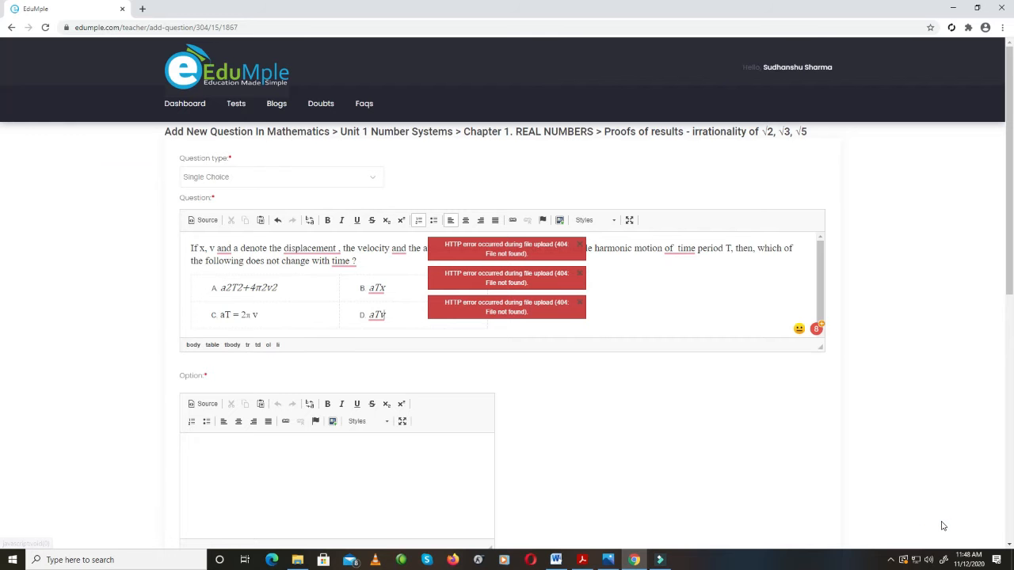
# - Clear all pasted content from the Question editor
pyautogui.click(372, 316)
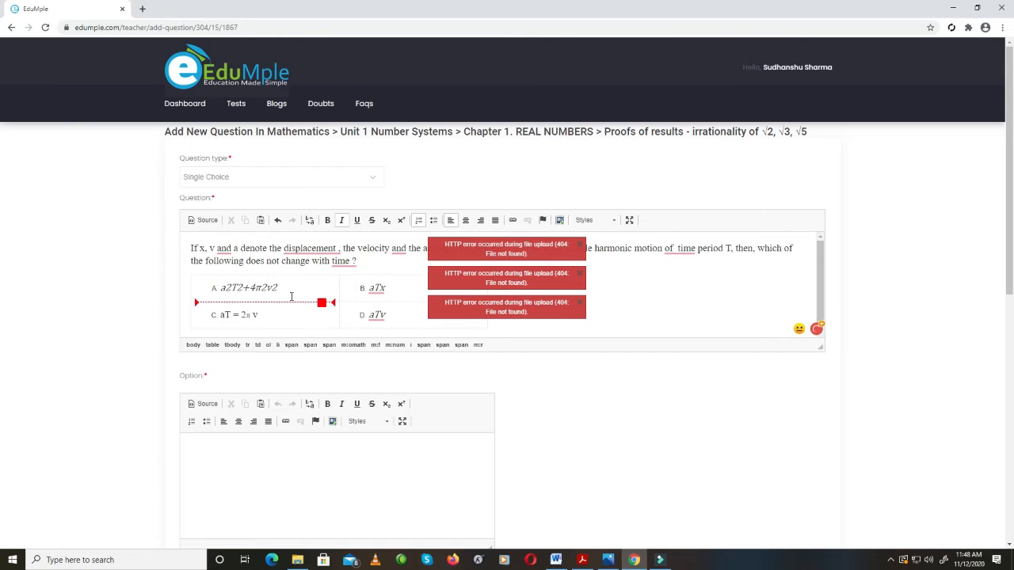
pyautogui.tripleClick(286, 287)
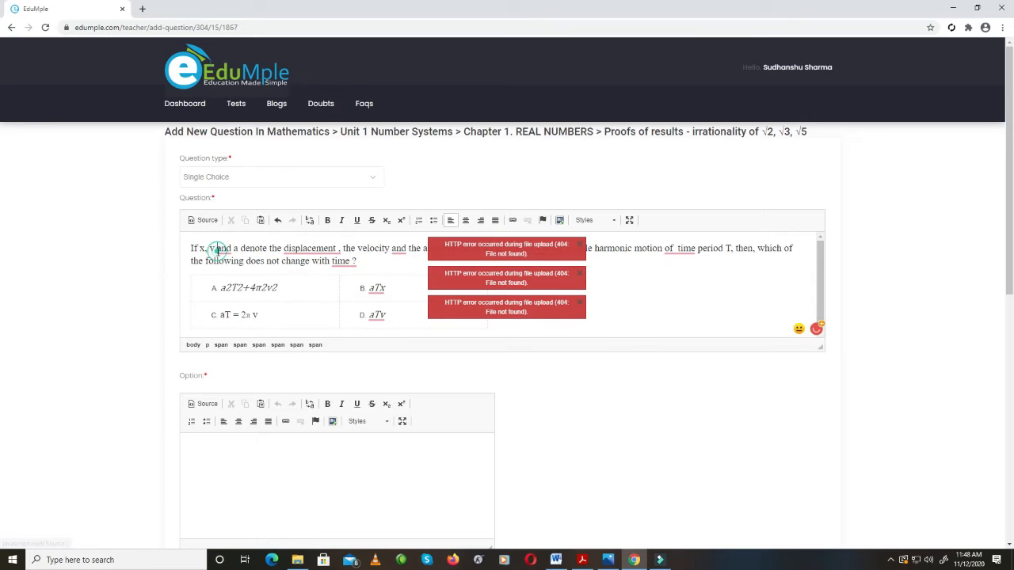
pyautogui.hotkey('ctrl', 'a')
pyautogui.press('BackSpace')
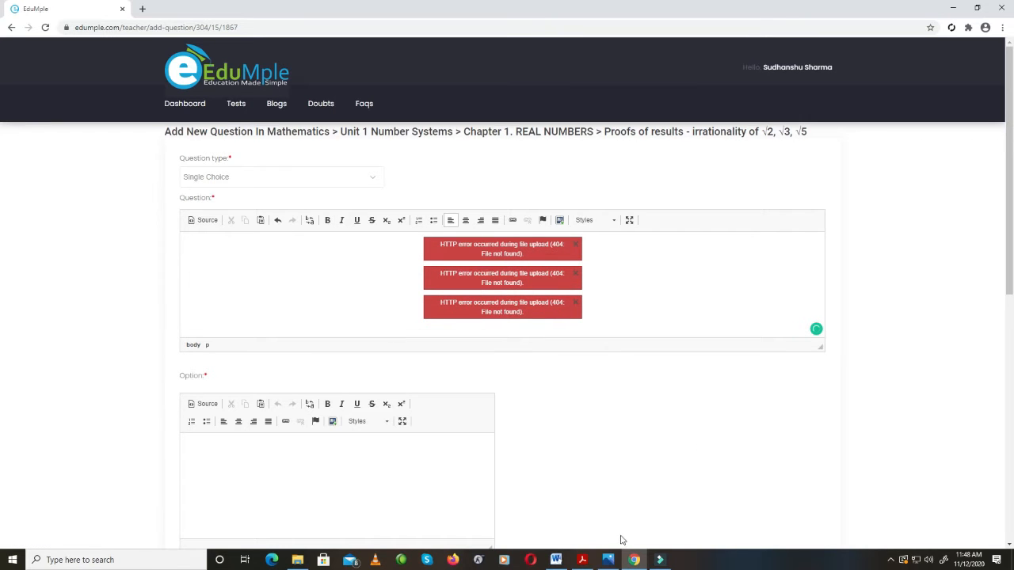
# - Switch to the Word document, go to Question 13 and capture the screen with its full wording in view
pyautogui.click(556, 560)
pyautogui.click(853, 383)
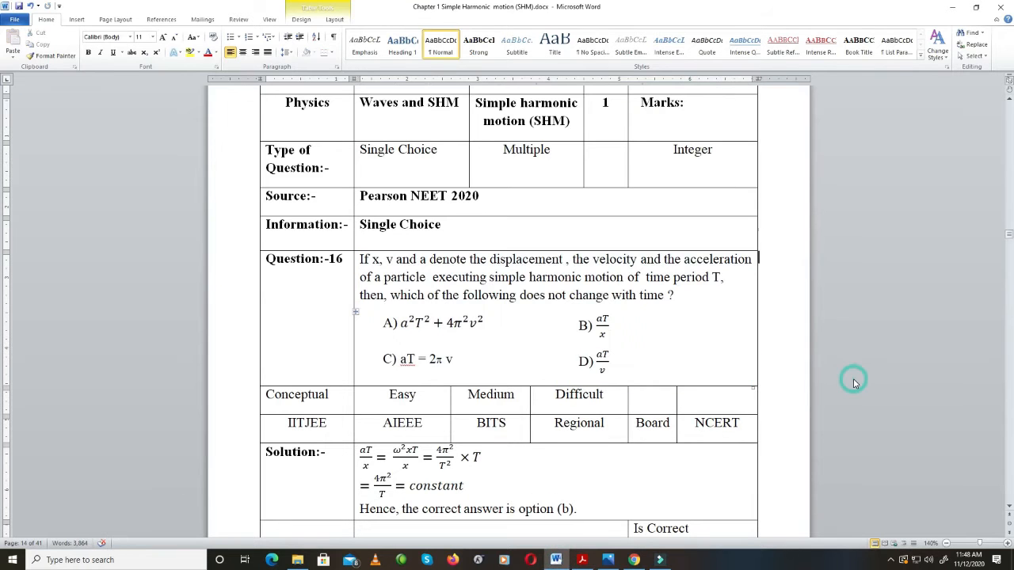
pyautogui.scroll(3, 854, 384)
pyautogui.scroll(10, 854, 383)
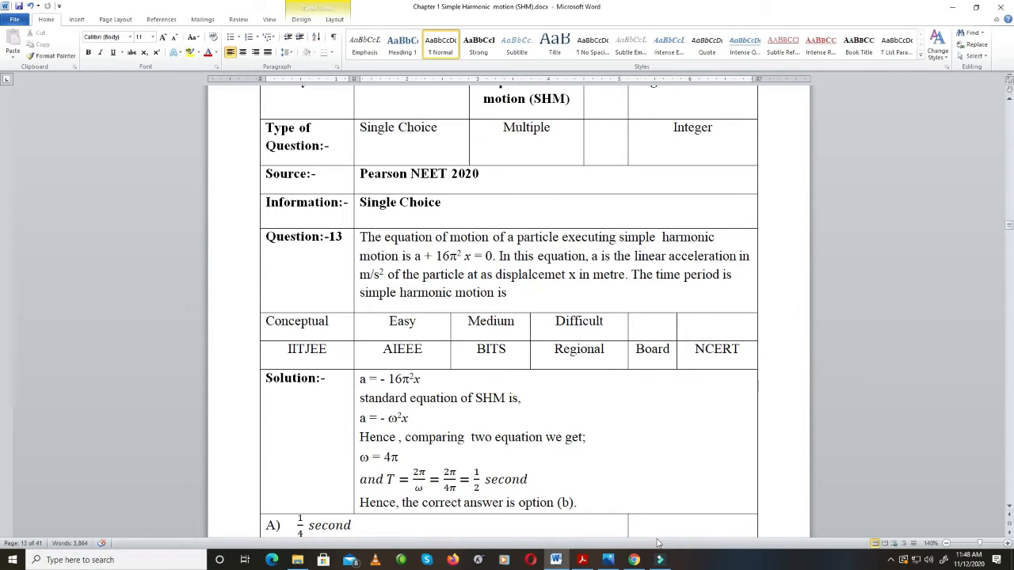
# - Return to the EduMple page, dismiss the three upload error notifications and paste the screen capture into the Question editor
pyautogui.click(634, 560)
pyautogui.click(590, 284)
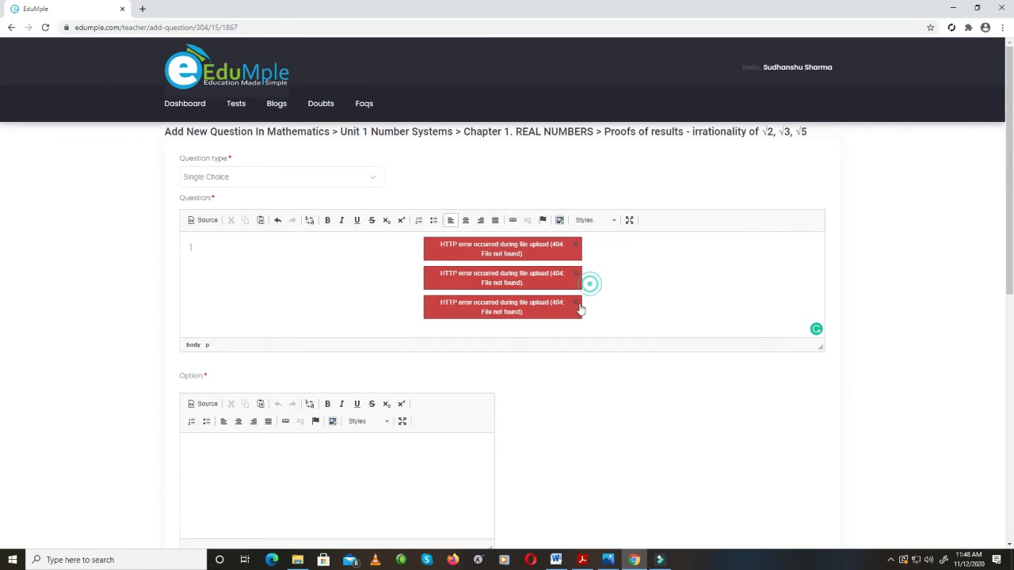
pyautogui.click(576, 302)
pyautogui.click(576, 274)
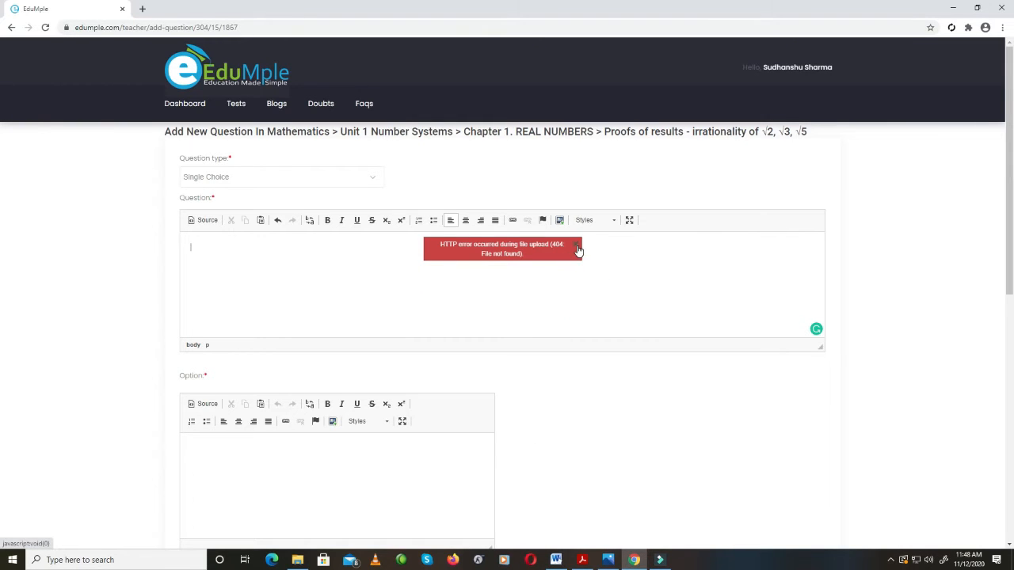
pyautogui.click(578, 248)
pyautogui.hotkey('ctrl', 'v')
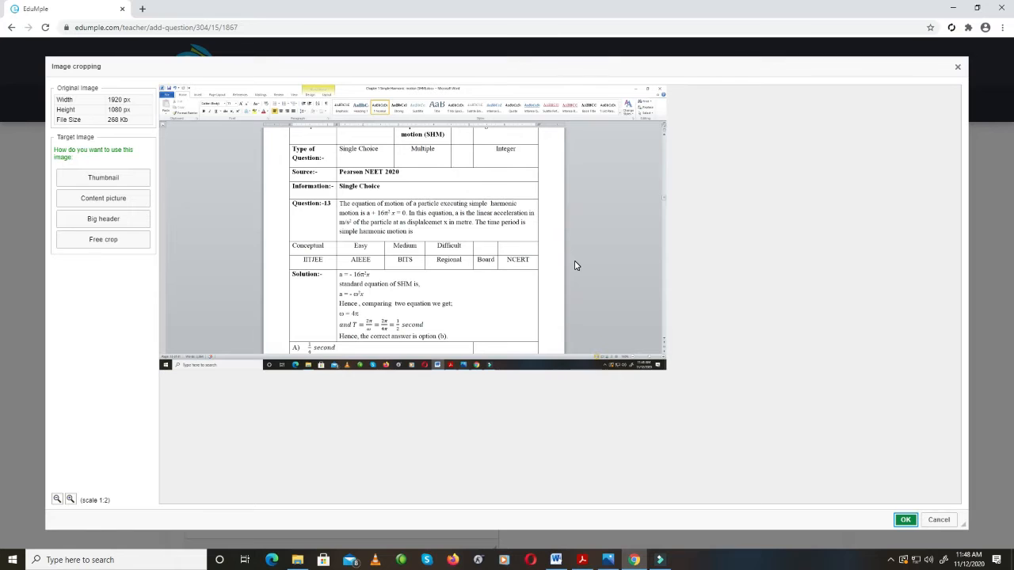
# - Free crop the capture to the Question 13 wording at 754 x 158 px, without keeping the aspect ratio, and insert it as the question
pyautogui.click(133, 240)
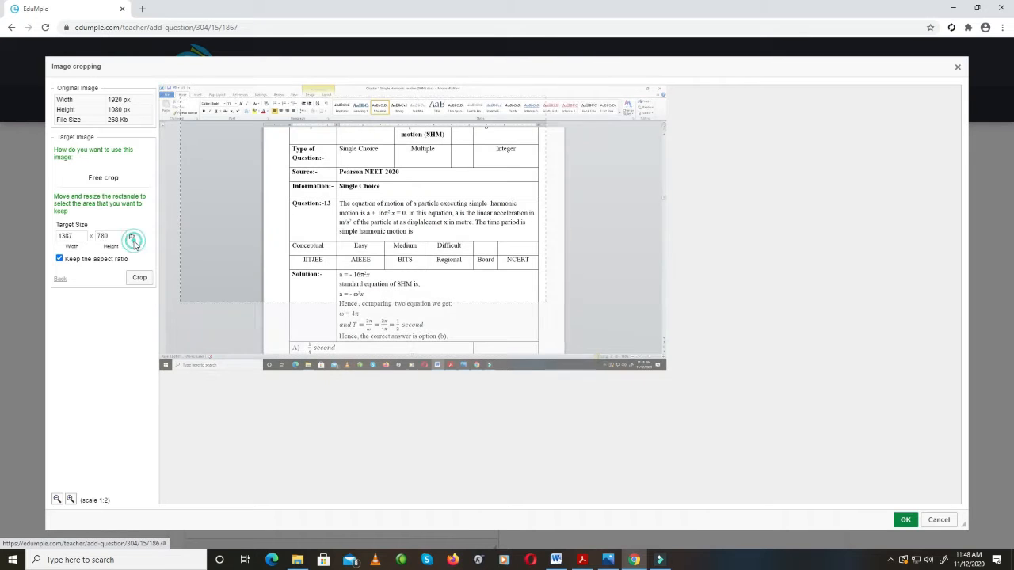
pyautogui.click(59, 259)
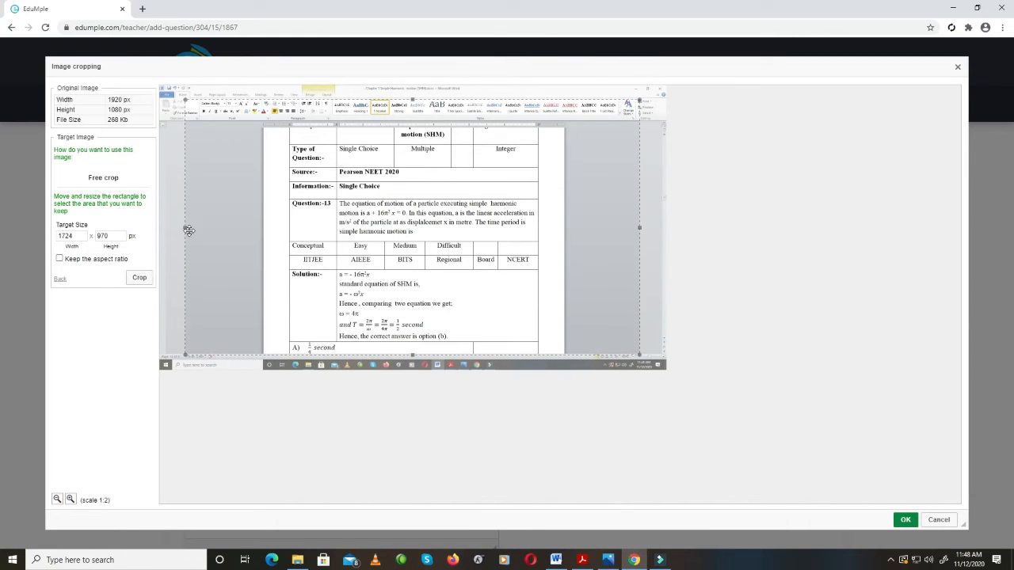
pyautogui.moveTo(185, 227); pyautogui.dragTo(338, 217)
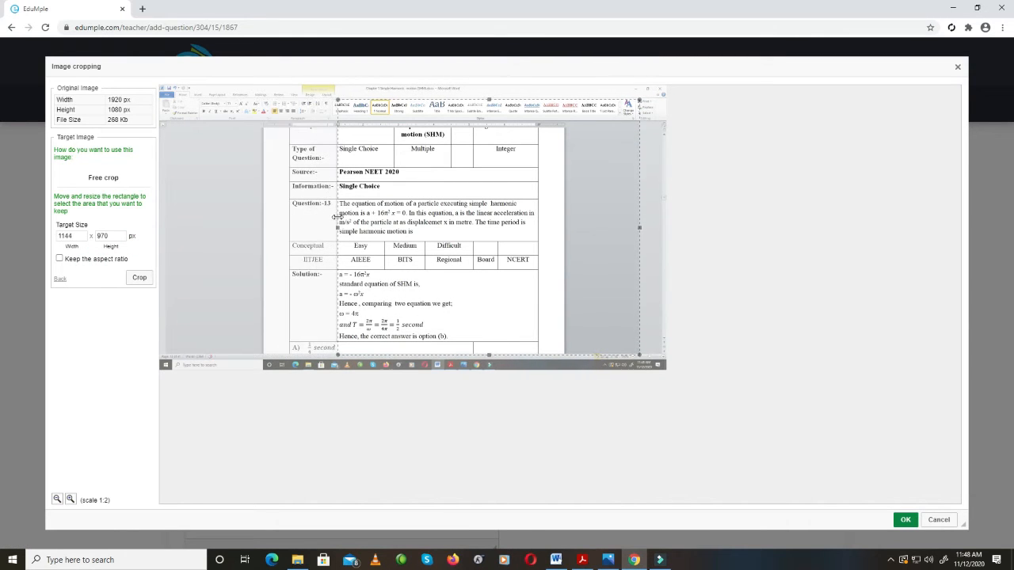
pyautogui.moveTo(641, 229); pyautogui.dragTo(537, 232)
pyautogui.moveTo(438, 354); pyautogui.dragTo(441, 240)
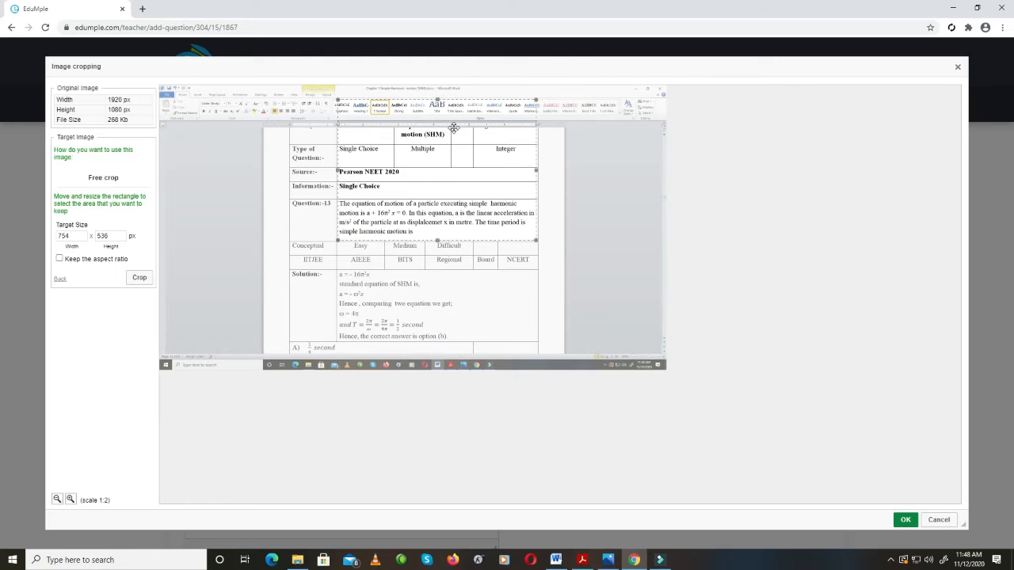
pyautogui.moveTo(436, 105); pyautogui.dragTo(422, 199)
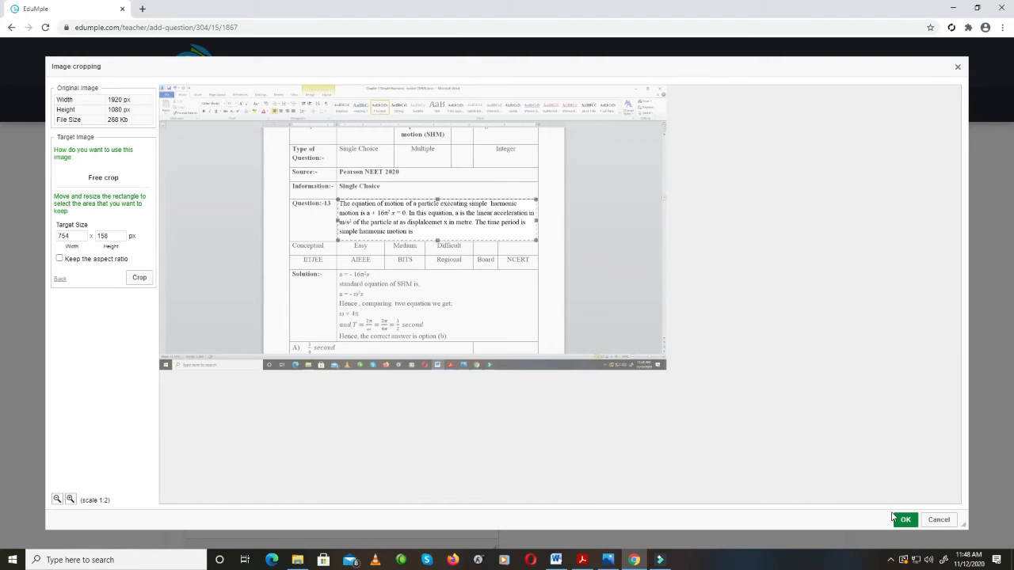
pyautogui.click(903, 520)
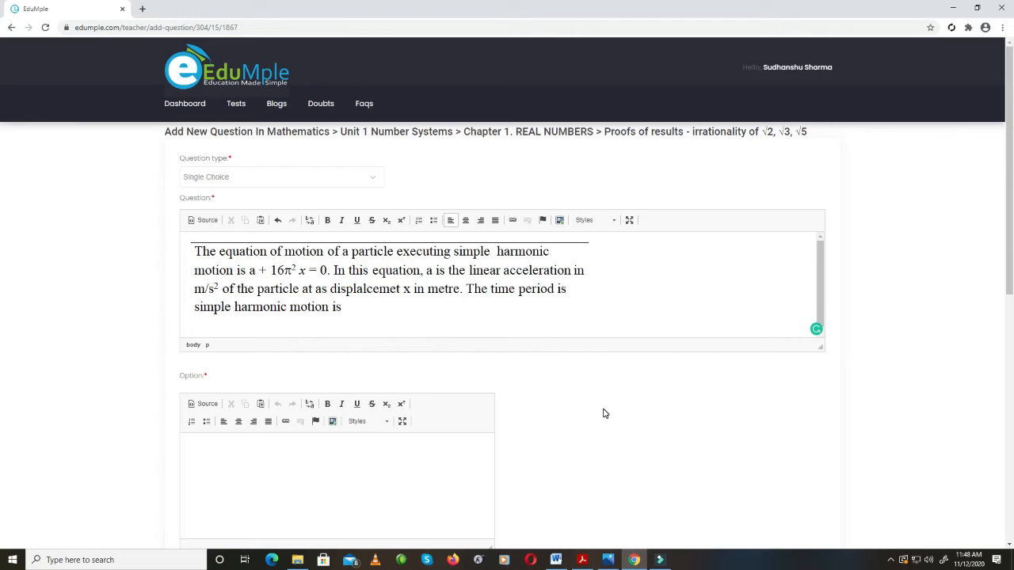
# - Capture the Word screen showing Question 13's answer options and paste the capture into the Option editor
pyautogui.scroll(-3, 605, 411)
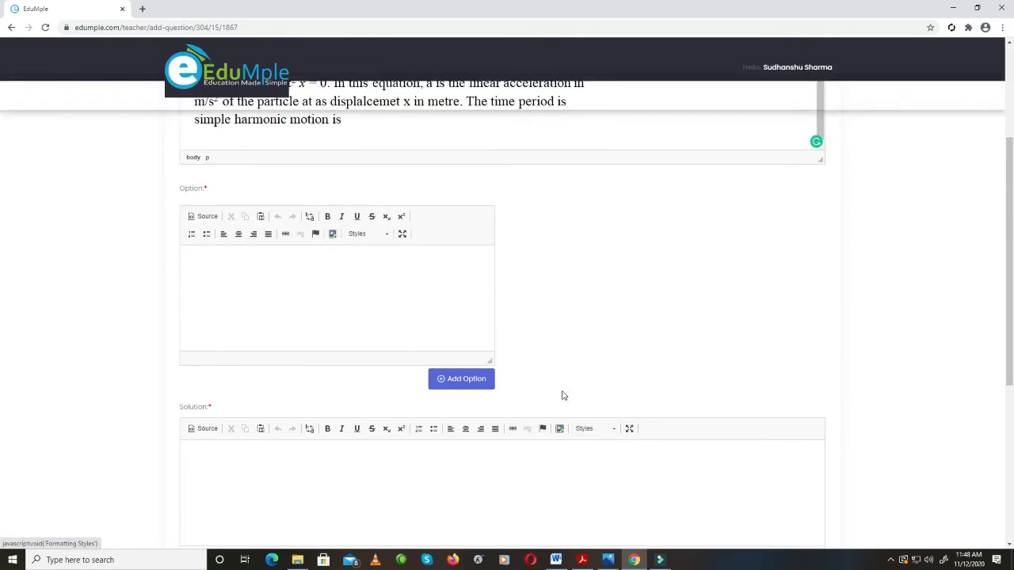
pyautogui.scroll(1, 564, 395)
pyautogui.click(421, 410)
pyautogui.moveTo(557, 559)
pyautogui.click(557, 515)
pyautogui.scroll(-1, 571, 418)
pyautogui.scroll(-2, 572, 417)
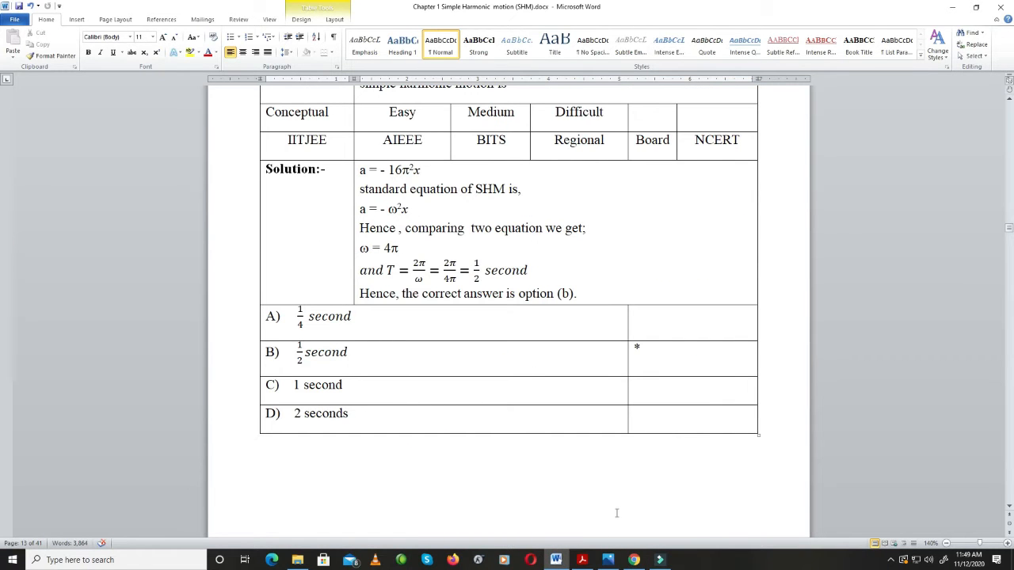
pyautogui.click(634, 560)
pyautogui.hotkey('ctrl', 'v')
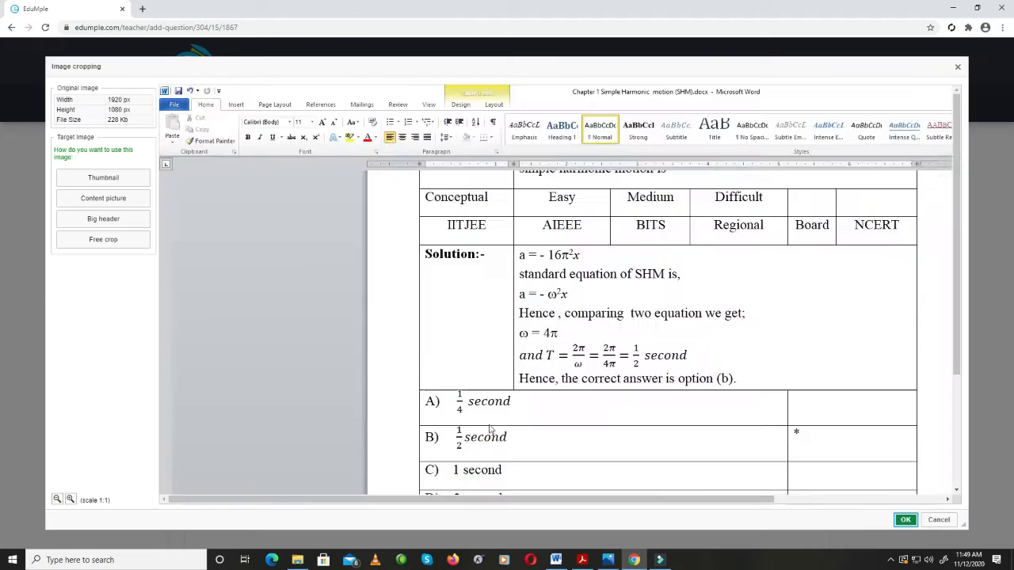
# - Free crop the capture to option A's "1/4 second" at 294 x 60 px, without keeping the aspect ratio, and insert it in the Option editor
pyautogui.click(99, 240)
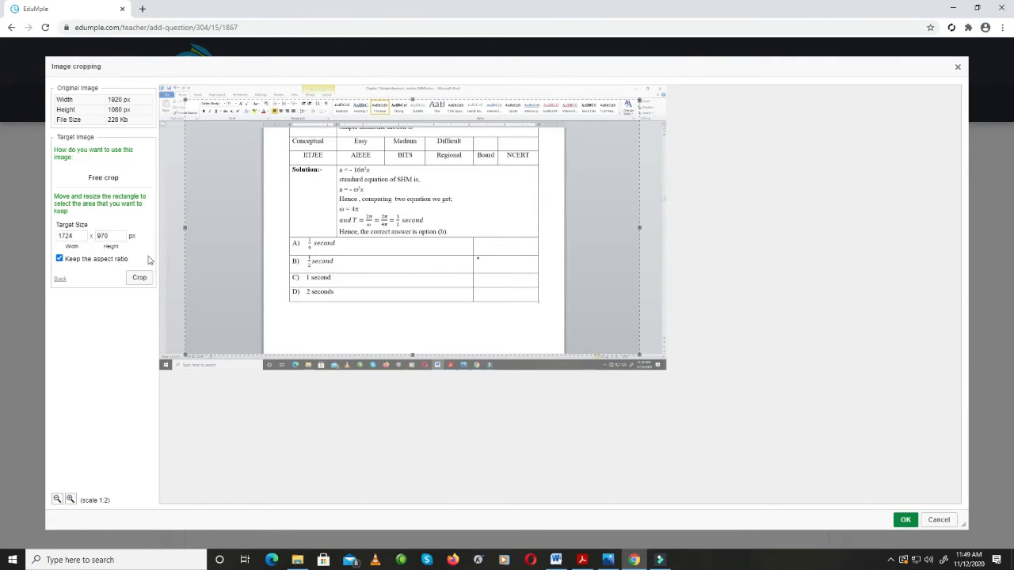
pyautogui.click(95, 261)
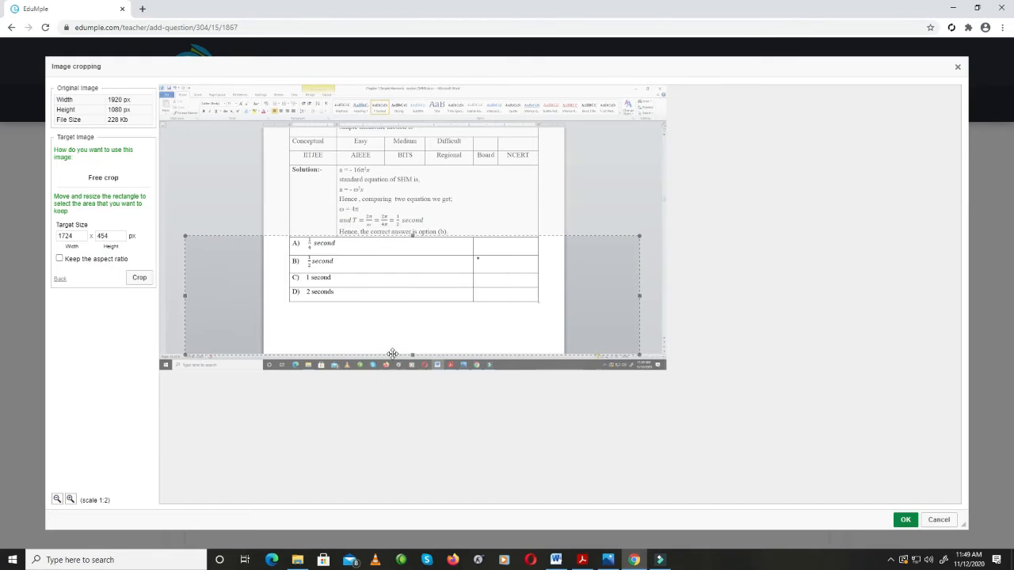
pyautogui.moveTo(409, 356); pyautogui.dragTo(414, 251)
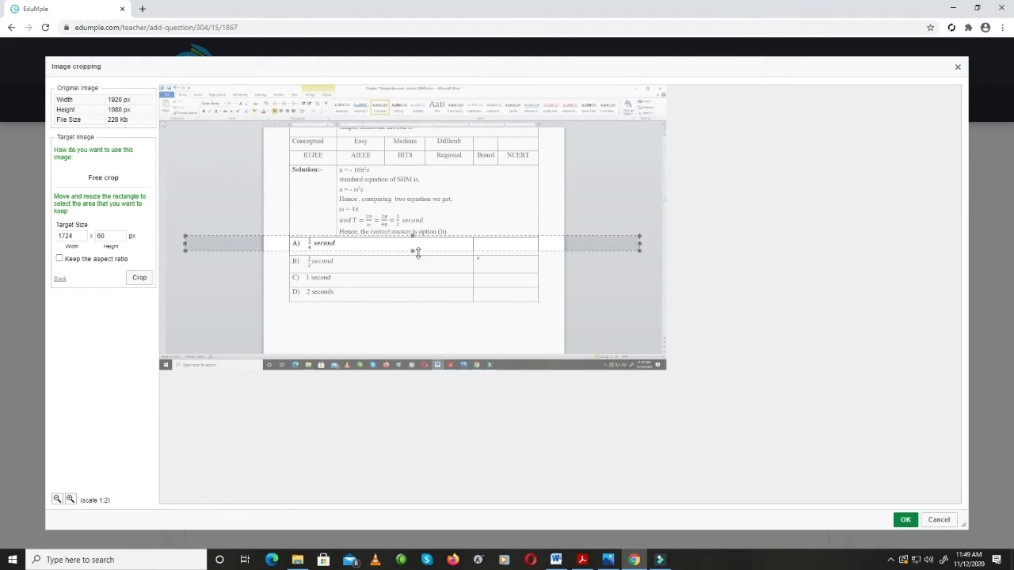
pyautogui.moveTo(185, 244); pyautogui.dragTo(305, 233)
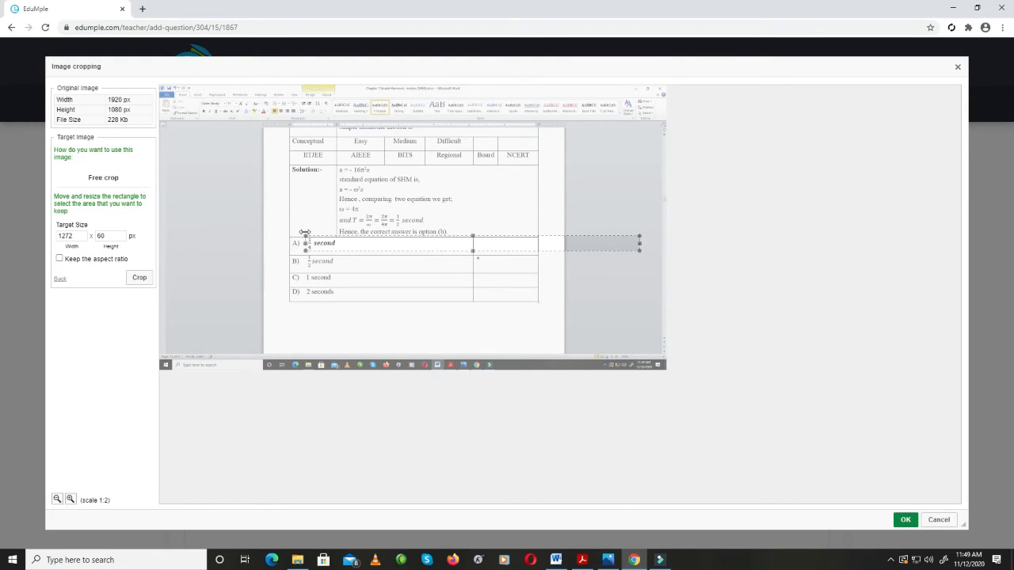
pyautogui.moveTo(639, 244); pyautogui.dragTo(381, 247)
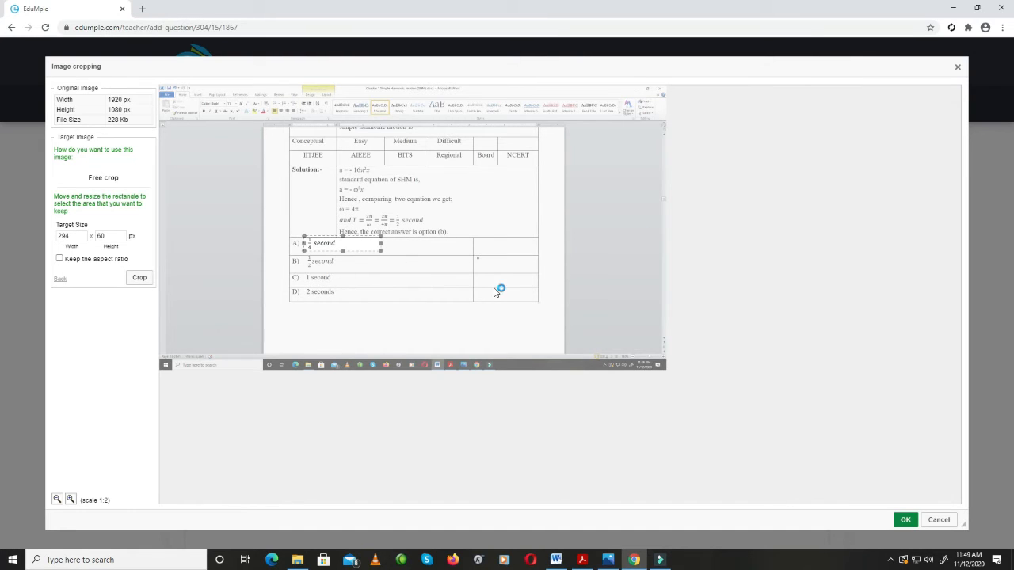
pyautogui.click(905, 520)
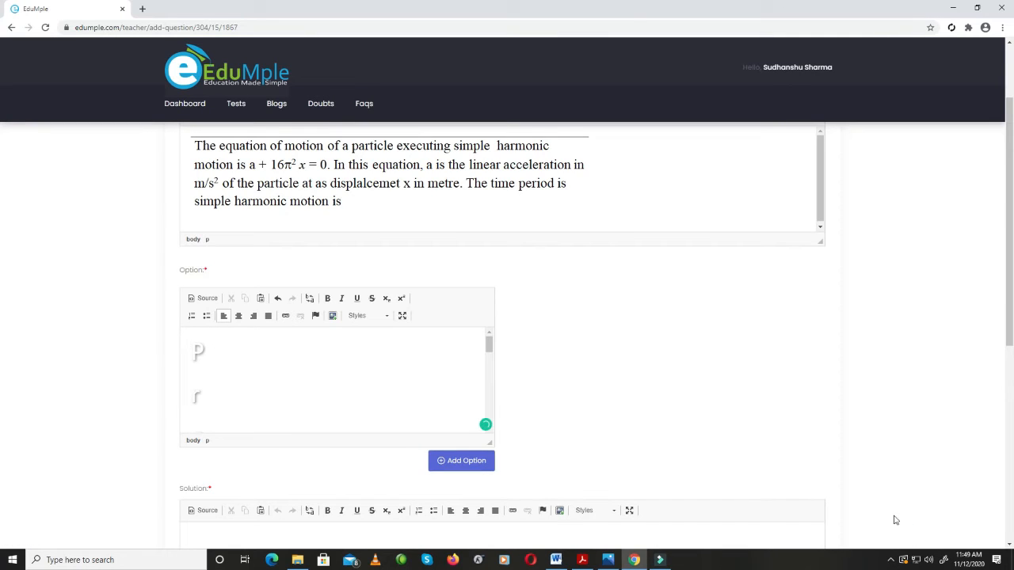
# - Select the cropped "1/4 second" image in the Option editor and add it to the answer options
pyautogui.click(287, 361)
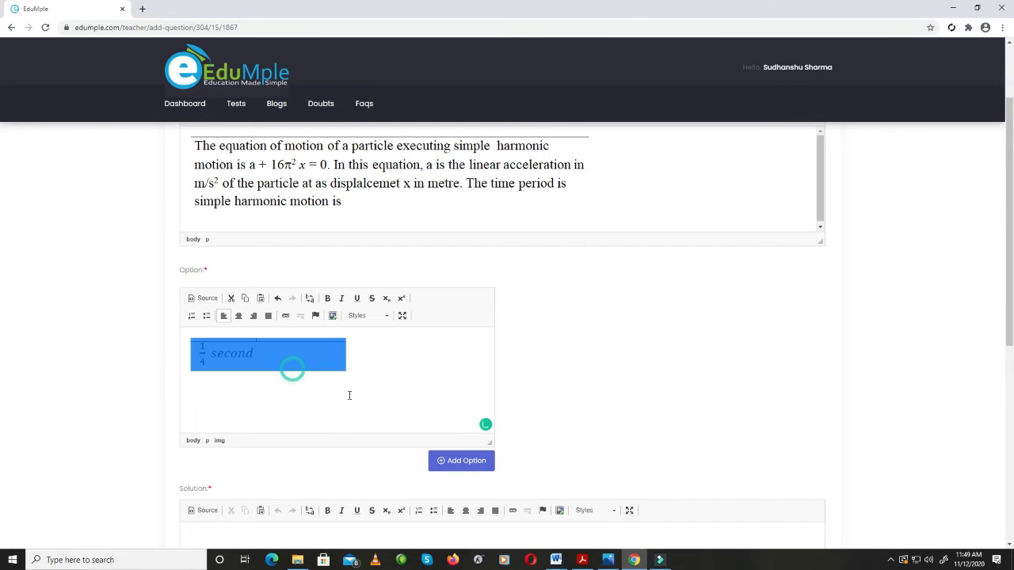
pyautogui.click(466, 467)
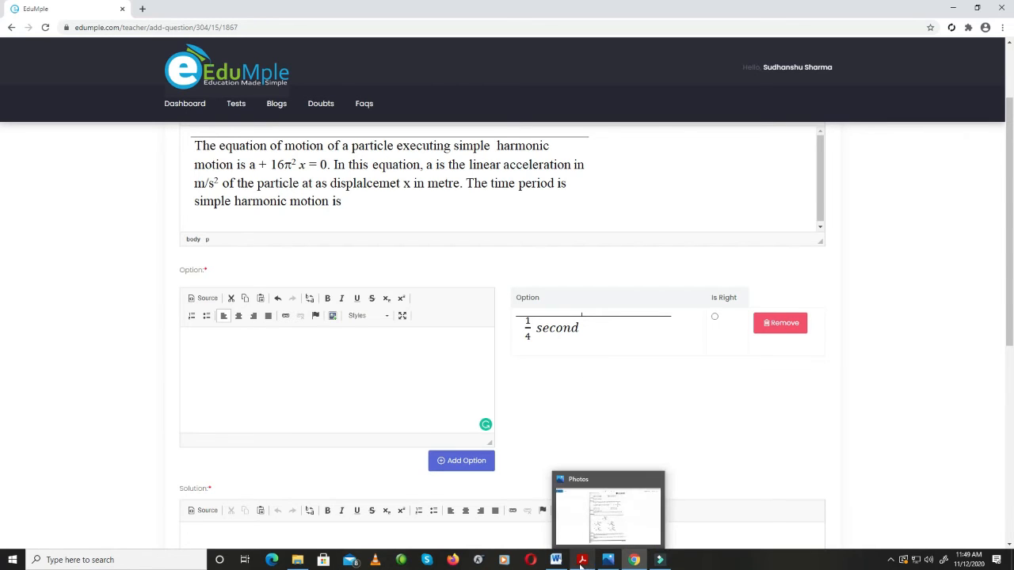
# - Switch to the Word document, bring Question 16 with its options and solution into view, capture the screen and return to EduMple
pyautogui.click(552, 560)
pyautogui.scroll(10, 518, 344)
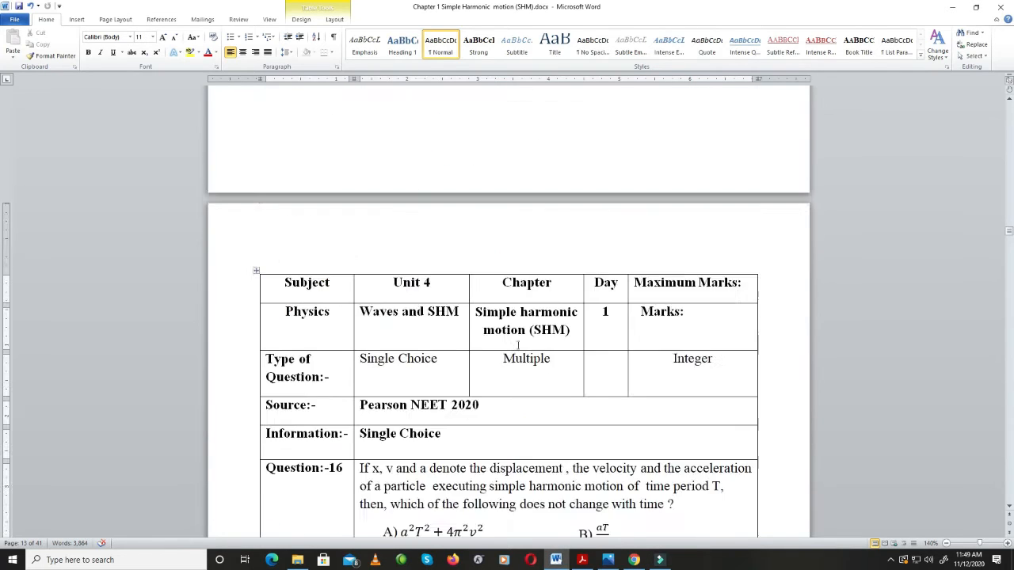
pyautogui.scroll(-4, 513, 343)
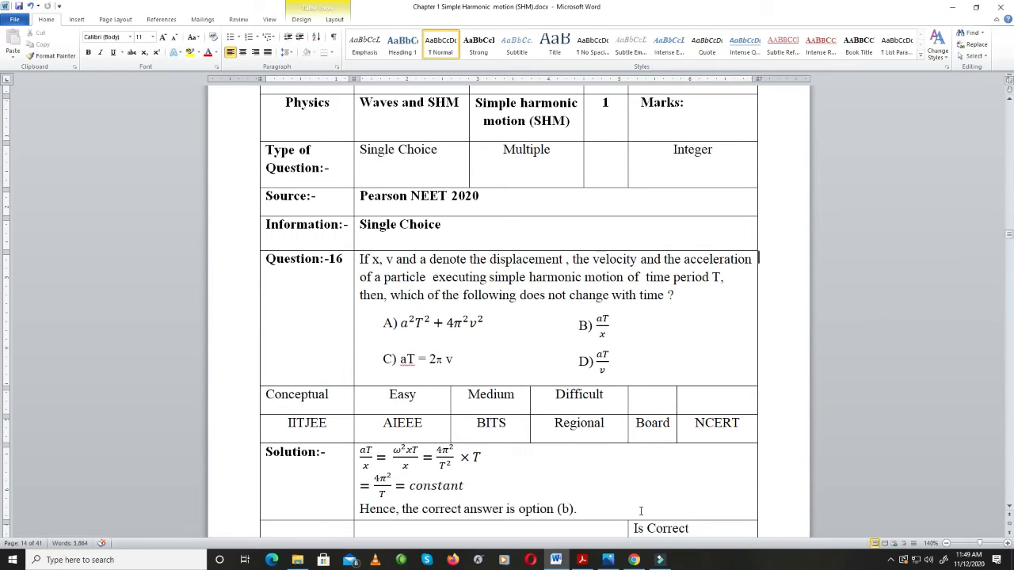
pyautogui.click(633, 560)
# - Clear the Question editor and remove the "1/4 second" answer option
pyautogui.scroll(2, 579, 443)
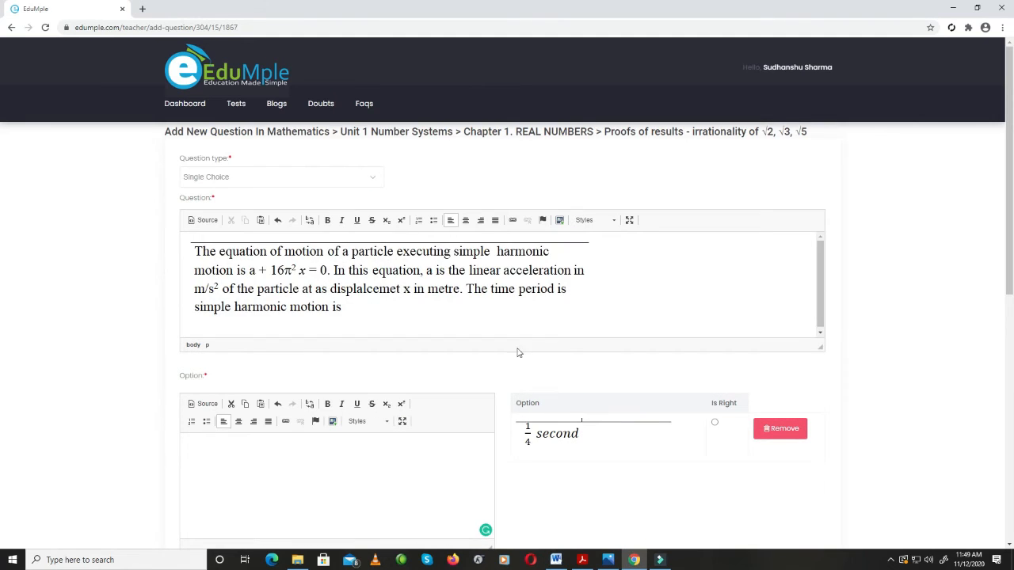
pyautogui.click(461, 281)
pyautogui.hotkey('ctrl', 'a')
pyautogui.press('BackSpace')
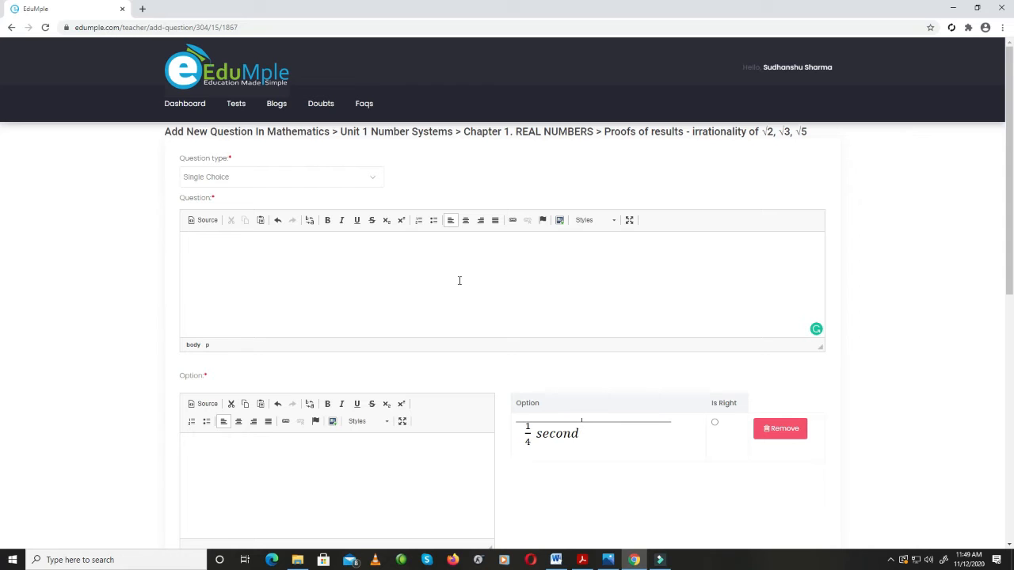
pyautogui.click(776, 431)
# - Paste the capture into the Question editor, free crop it to Question 16 and its options at 760 x 250 px, and insert it
pyautogui.click(533, 311)
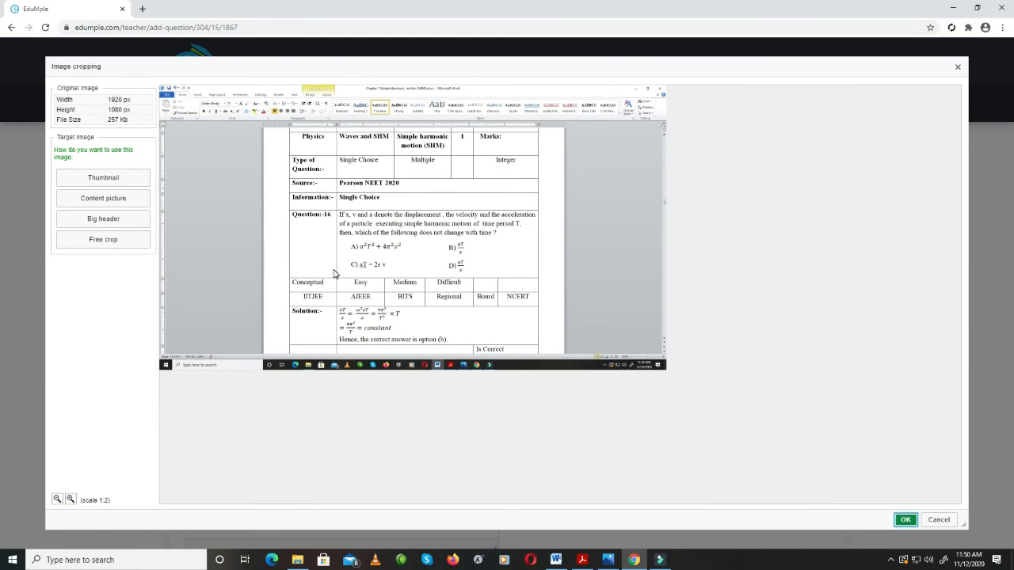
pyautogui.click(127, 243)
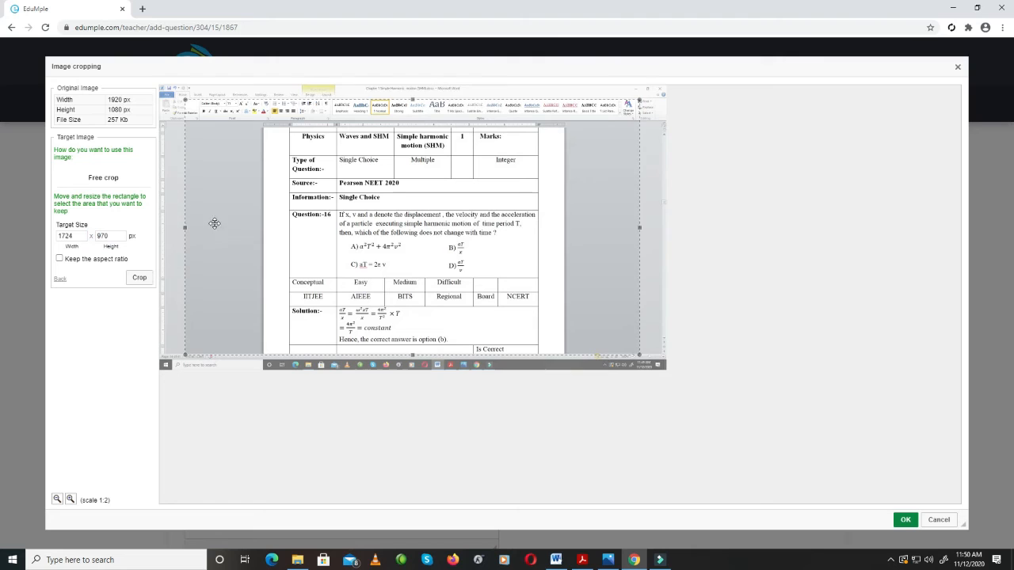
pyautogui.moveTo(185, 226); pyautogui.dragTo(337, 226)
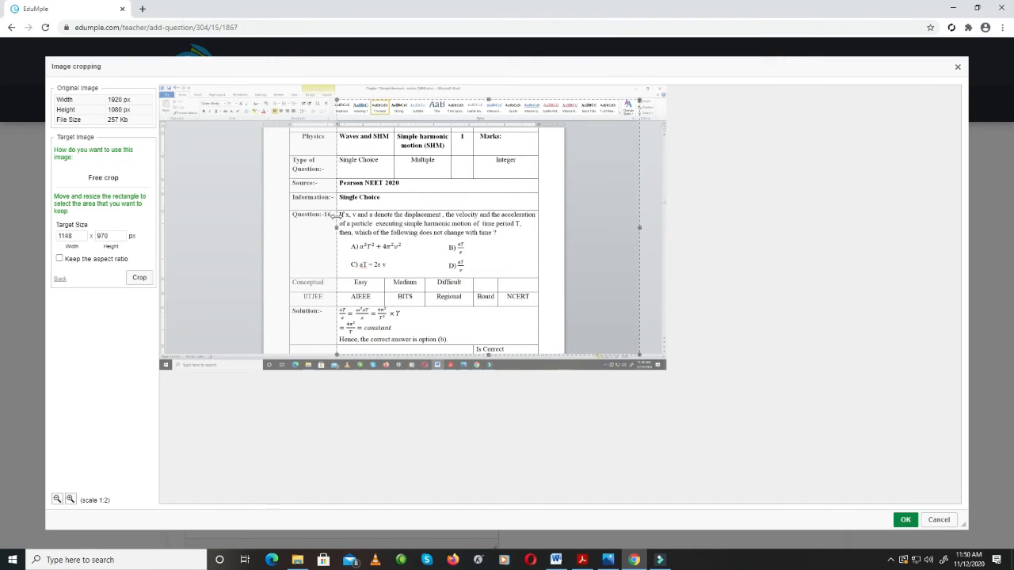
pyautogui.moveTo(639, 227); pyautogui.dragTo(537, 229)
pyautogui.moveTo(437, 101); pyautogui.dragTo(440, 209)
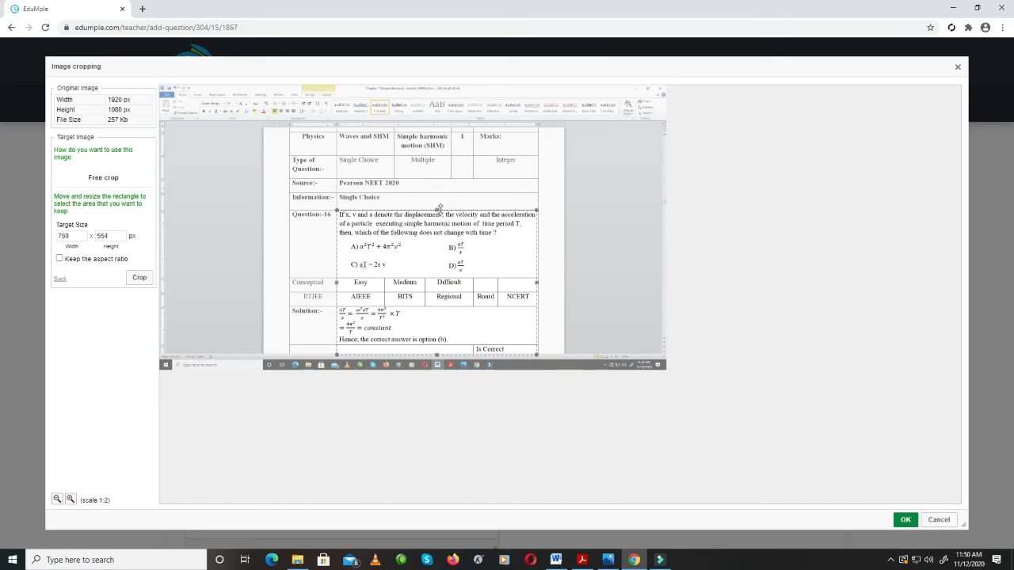
pyautogui.moveTo(437, 355); pyautogui.dragTo(442, 276)
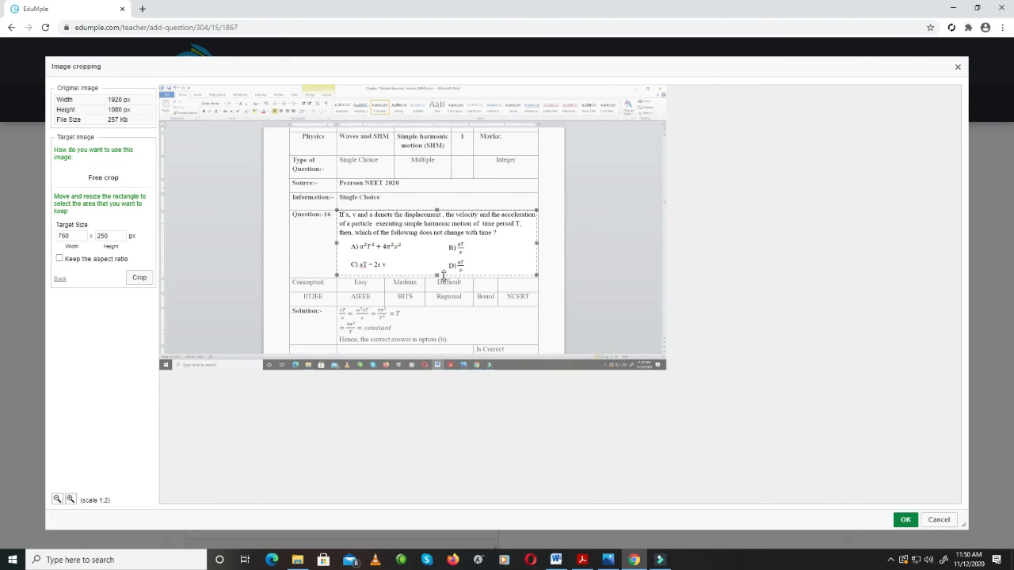
pyautogui.click(905, 520)
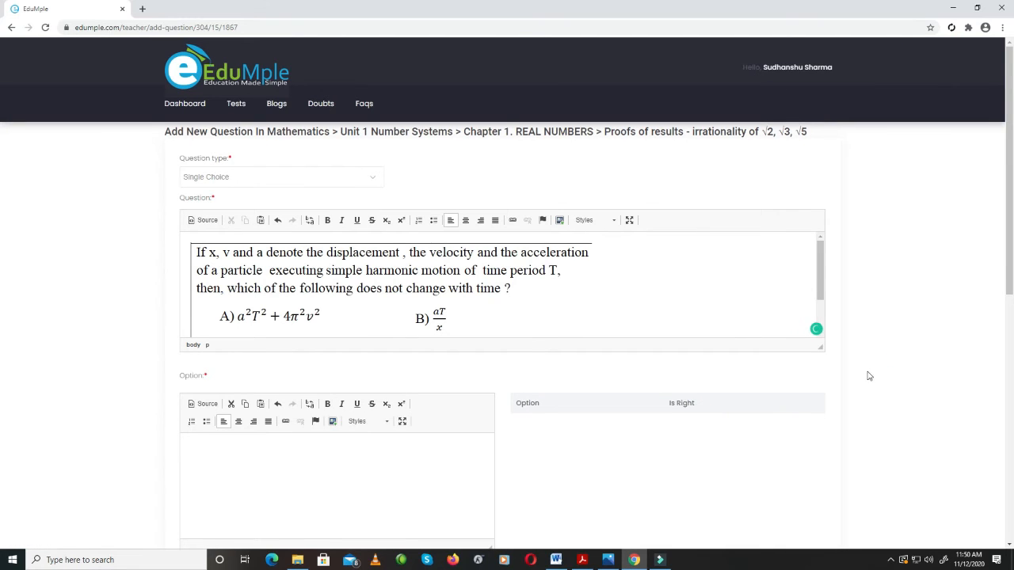
# - Add four answer options to the question: A, B, C and D
pyautogui.scroll(-3, 706, 324)
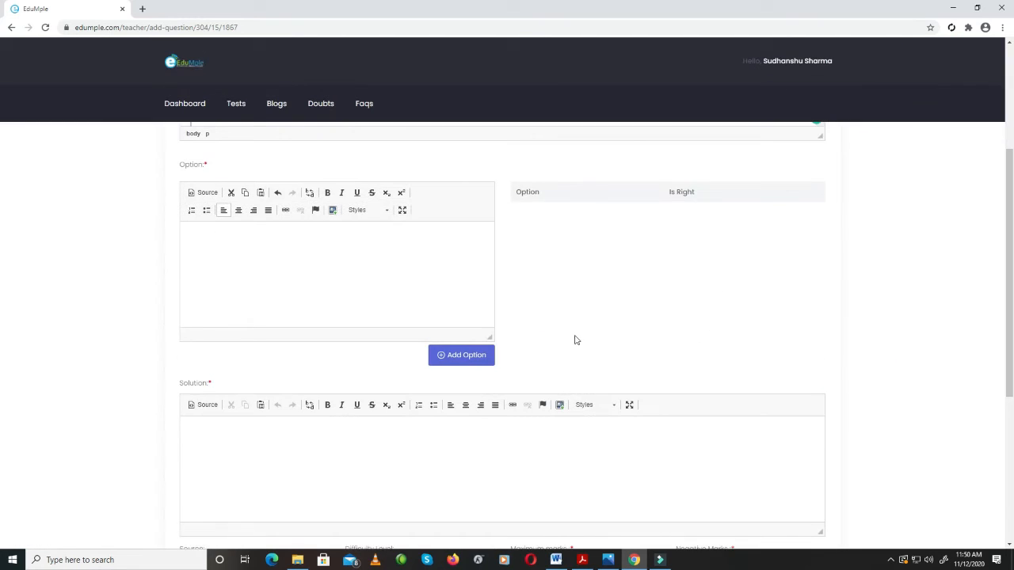
pyautogui.click(464, 355)
pyautogui.click(216, 255)
pyautogui.write('B')
pyautogui.click(462, 358)
pyautogui.click(306, 279)
pyautogui.write('V')
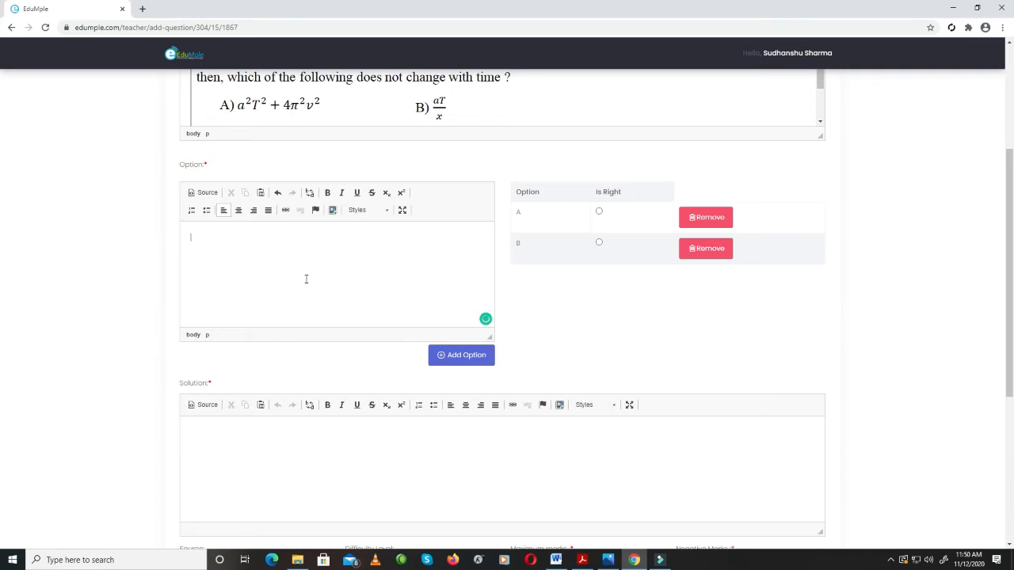
pyautogui.click(436, 362)
pyautogui.click(347, 309)
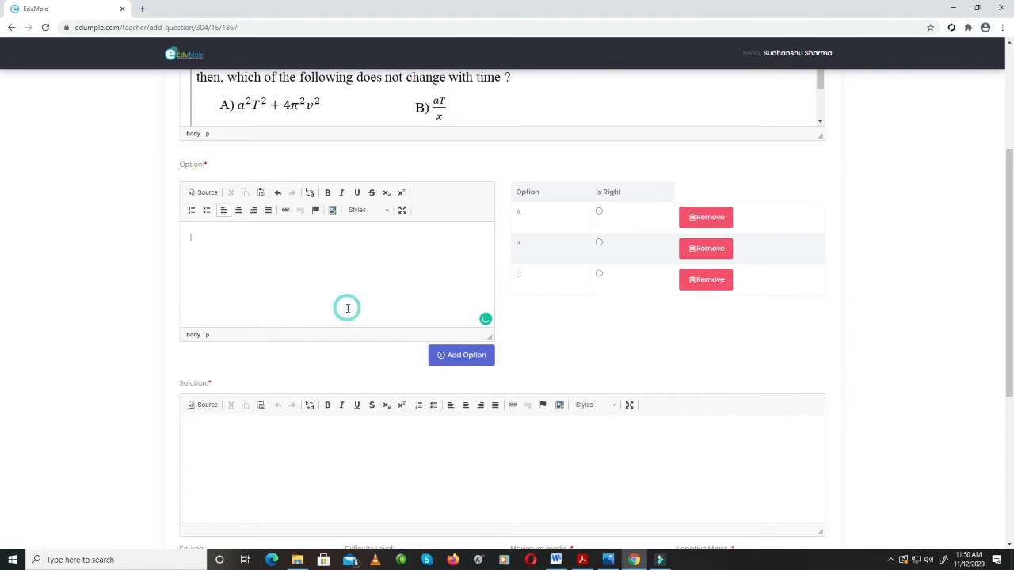
pyautogui.click(447, 356)
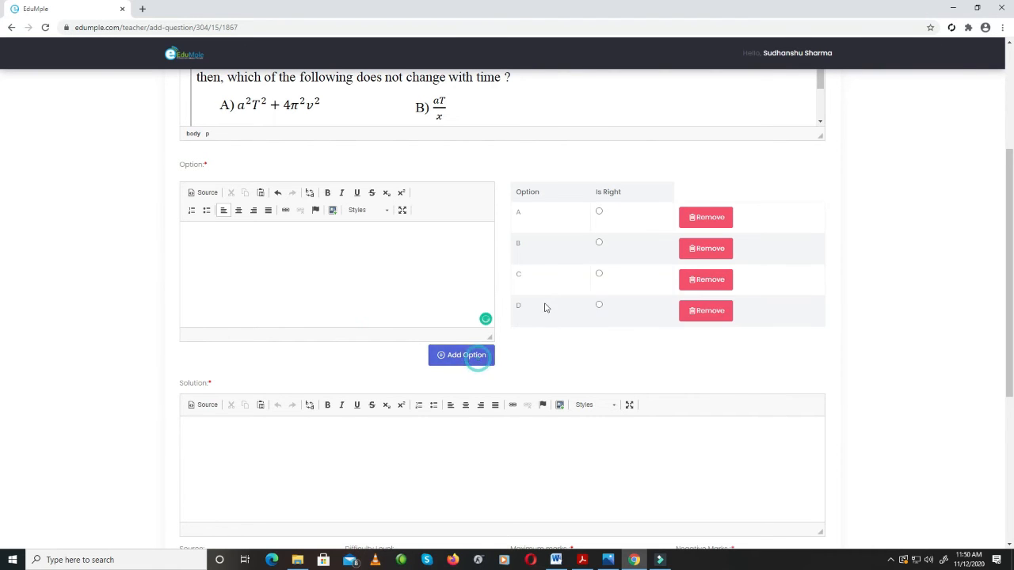
pyautogui.scroll(2, 555, 238)
pyautogui.click(629, 167)
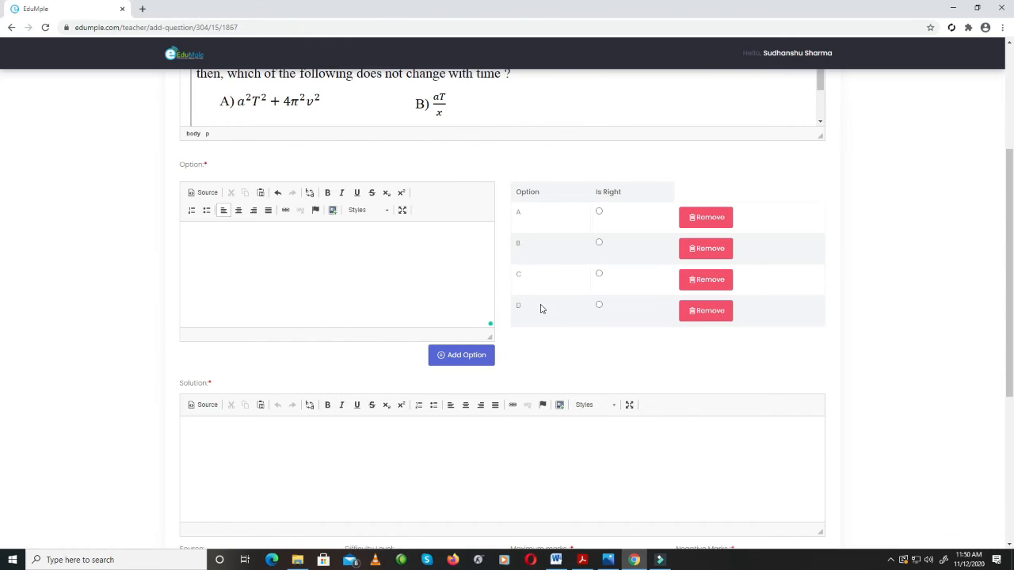
# - Paste the Word screen capture into the Solution editor
pyautogui.scroll(-4, 507, 401)
pyautogui.click(439, 231)
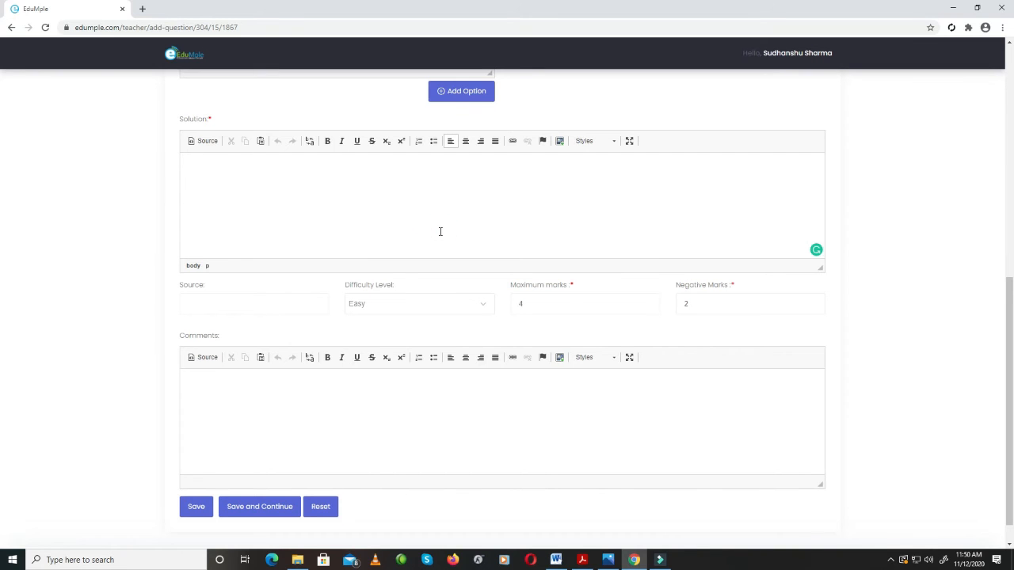
pyautogui.hotkey('ctrl', 'v')
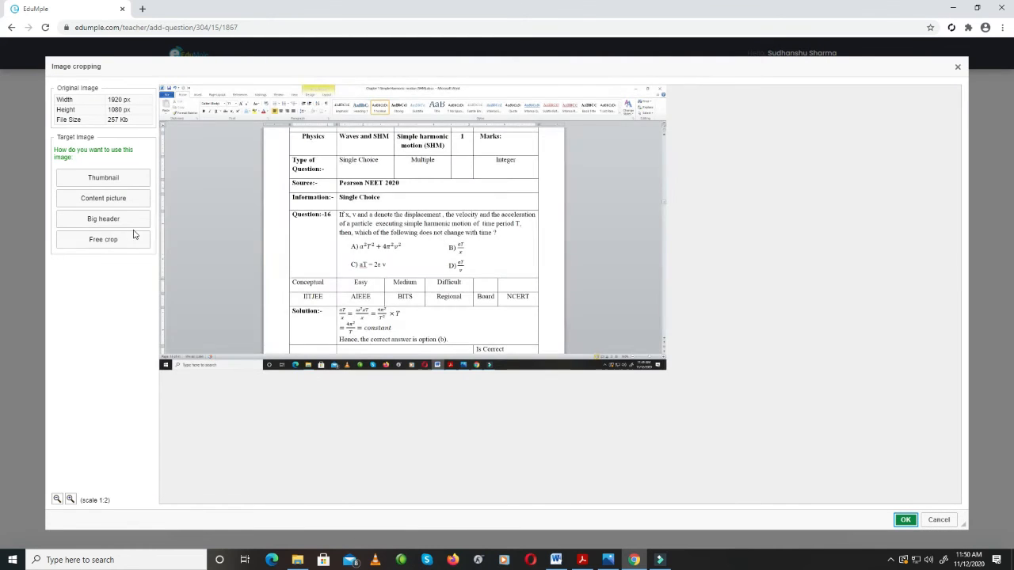
# - Free crop the capture to Question 16's solution at 658 x 144 px, without keeping the aspect ratio, and insert it as the solution
pyautogui.click(118, 240)
pyautogui.click(93, 263)
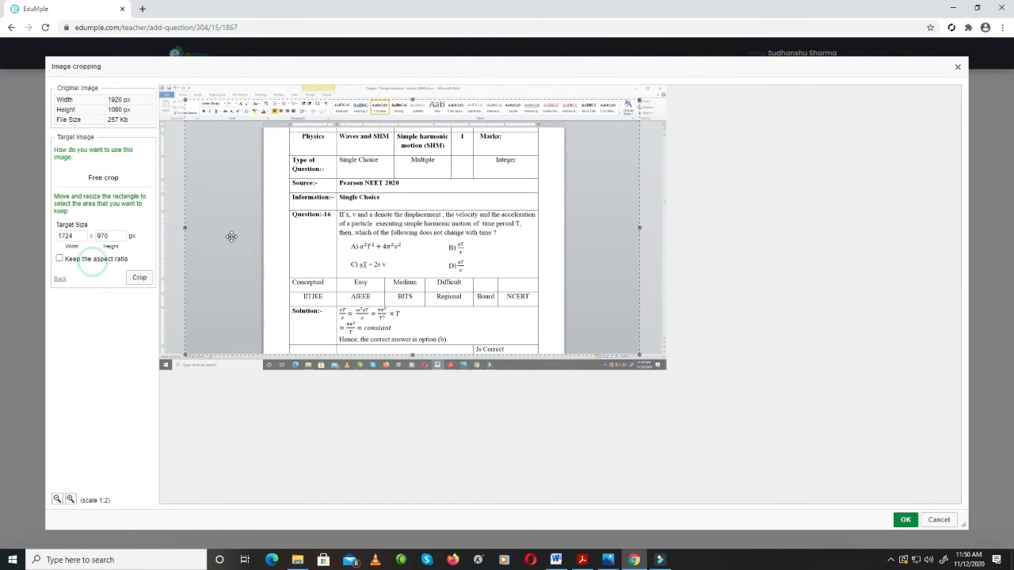
pyautogui.moveTo(184, 230); pyautogui.dragTo(338, 228)
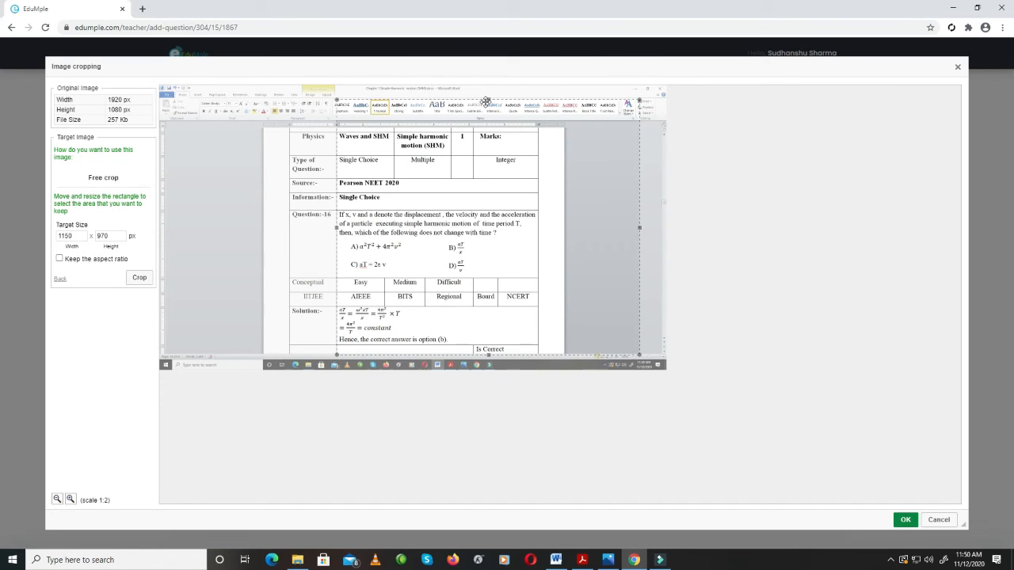
pyautogui.moveTo(488, 100); pyautogui.dragTo(443, 304)
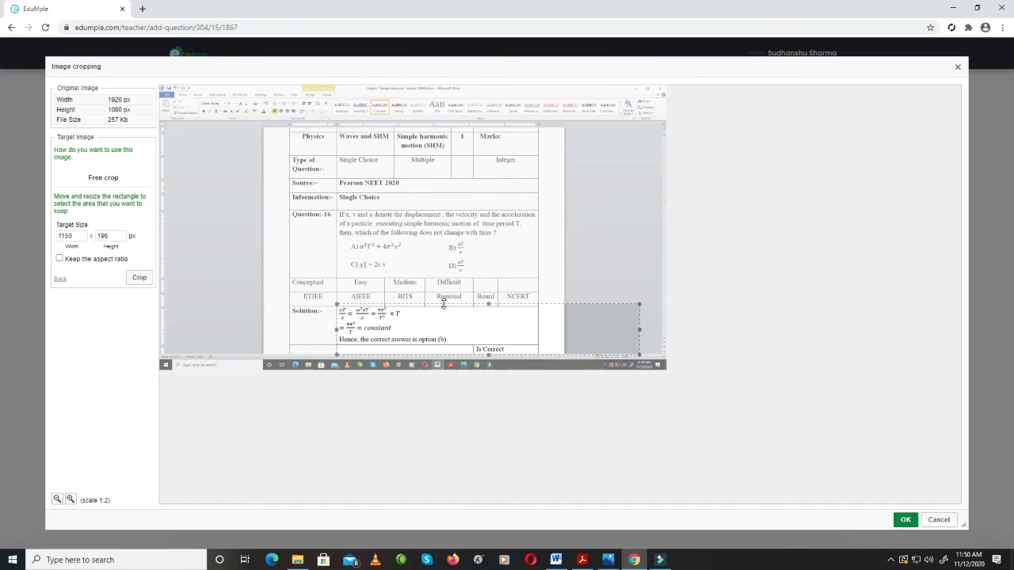
pyautogui.moveTo(491, 351); pyautogui.dragTo(492, 344)
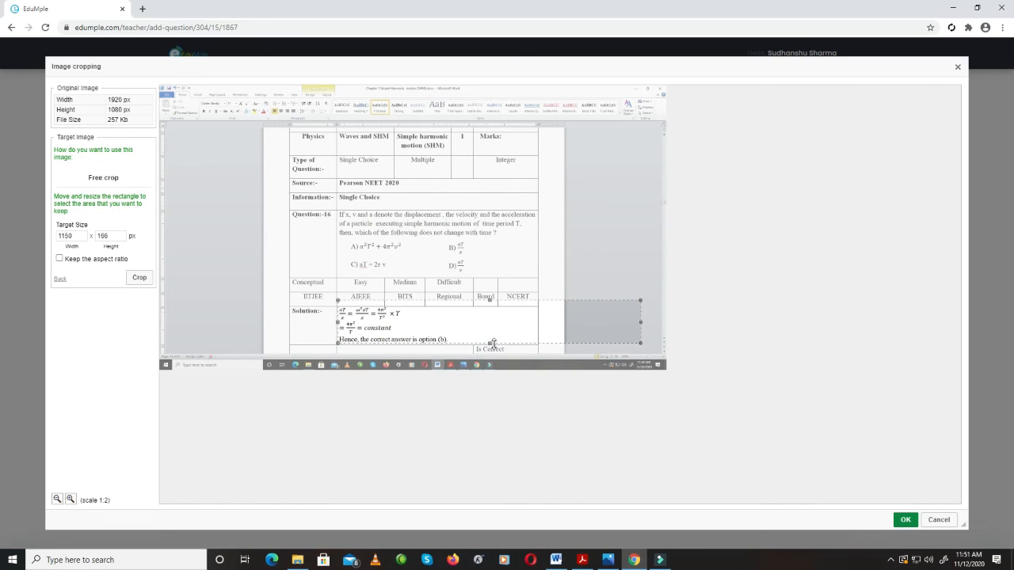
pyautogui.moveTo(491, 300); pyautogui.dragTo(491, 306)
pyautogui.moveTo(639, 324); pyautogui.dragTo(511, 325)
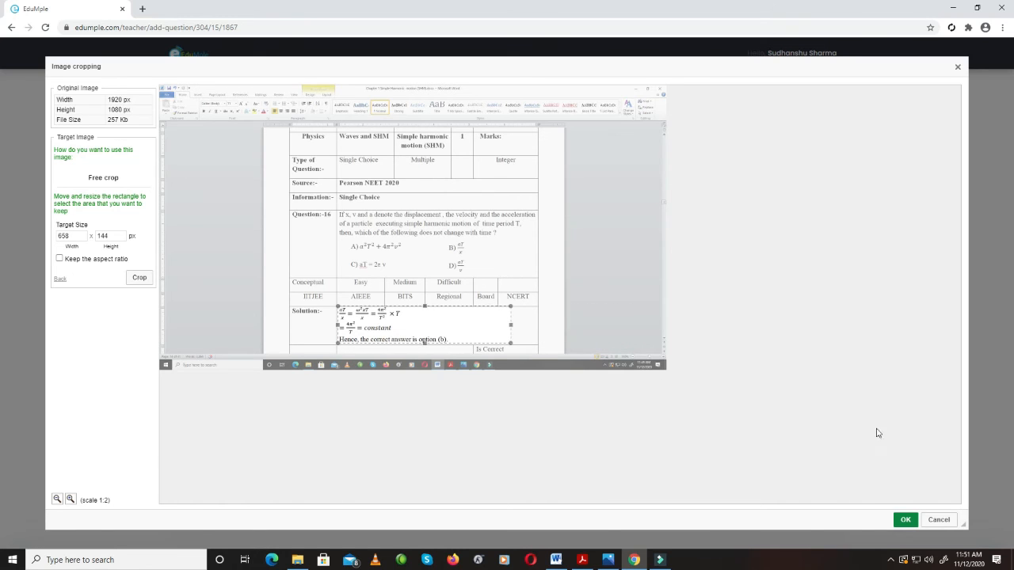
pyautogui.click(905, 519)
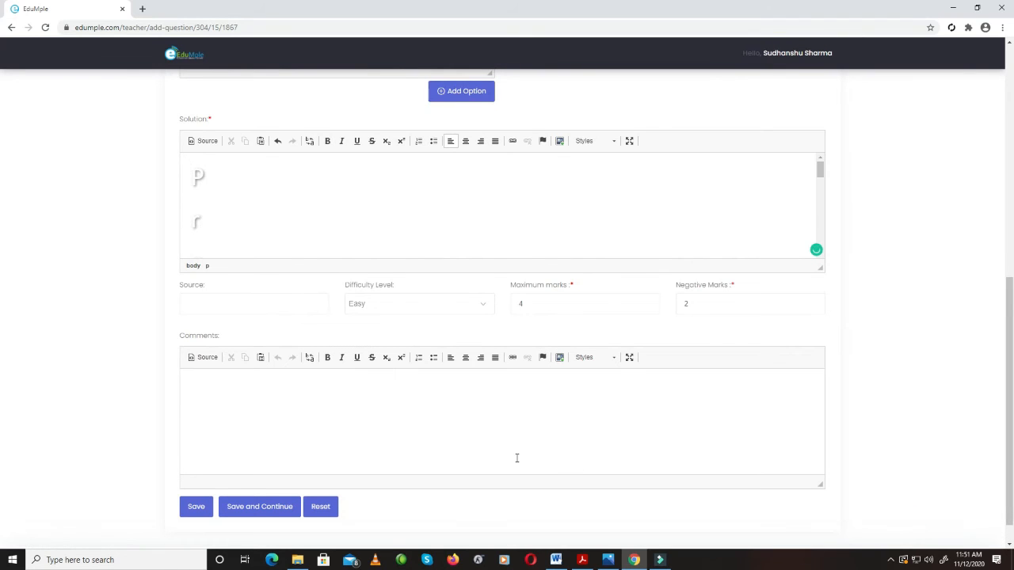
# - Switch to the PDF in Acrobat Reader, show Question 13 with its solution, capture the screen and return to EduMple
pyautogui.click(581, 560)
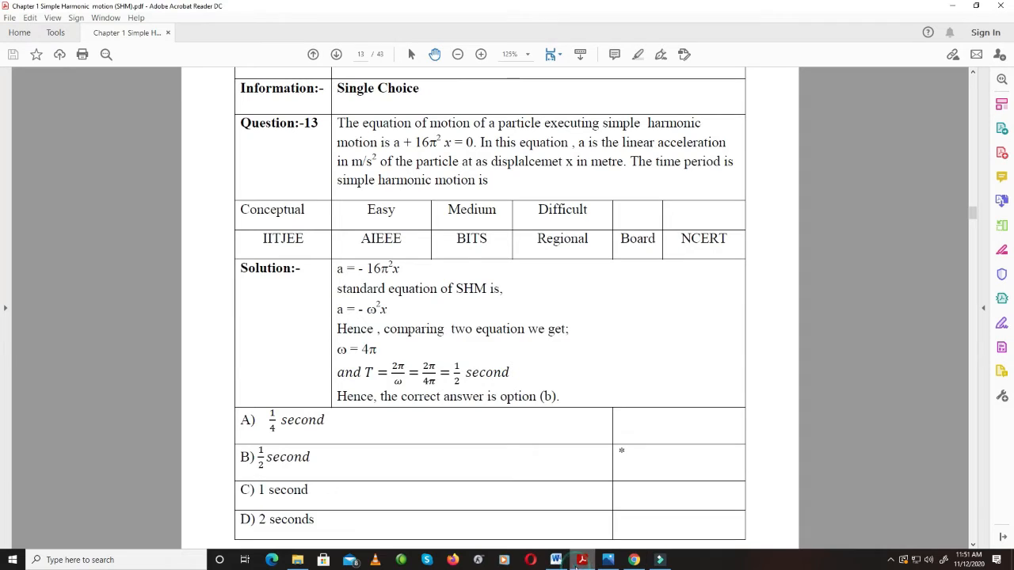
pyautogui.scroll(1, 503, 453)
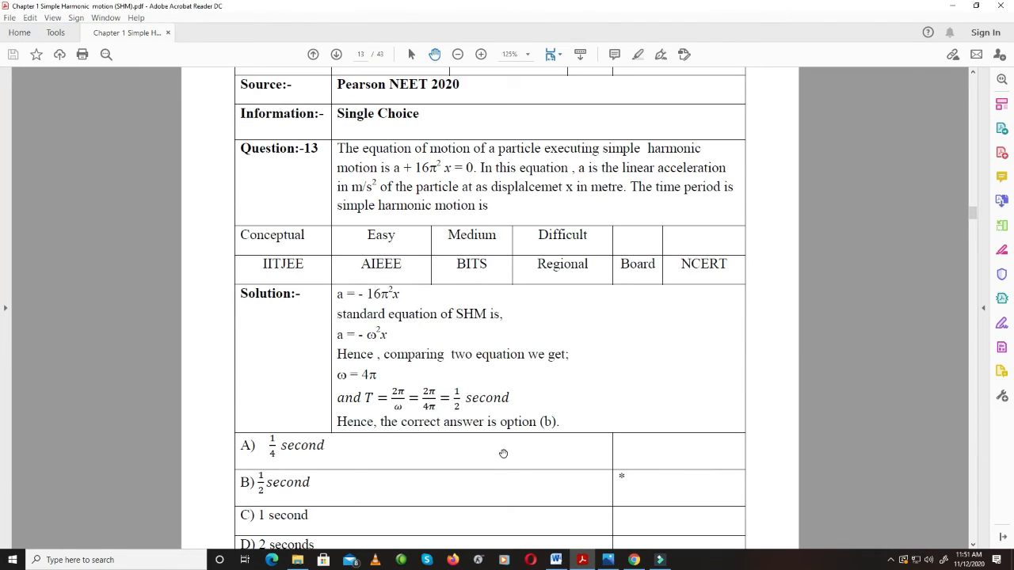
pyautogui.moveTo(560, 564)
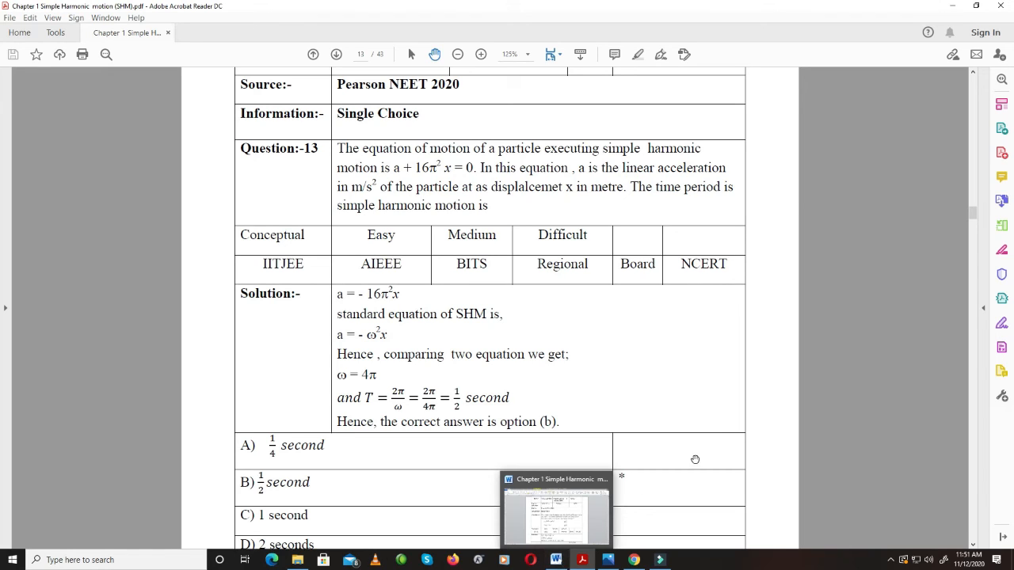
pyautogui.click(556, 495)
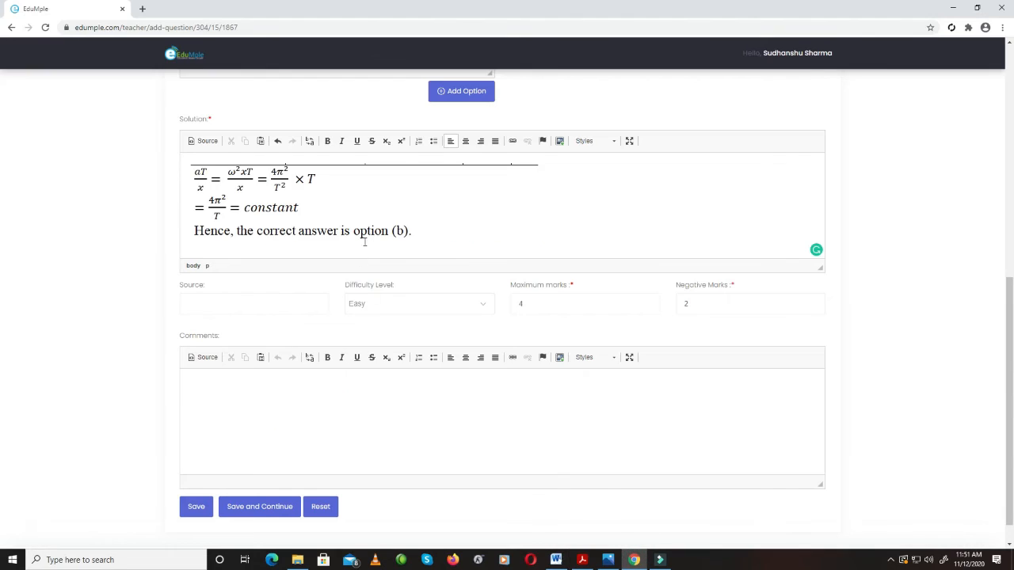
# - Clear the Solution editor, paste the PDF screen capture into it and start a free crop
pyautogui.click(366, 226)
pyautogui.hotkey('ctrl', 'a')
pyautogui.press('BackSpace')
pyautogui.hotkey('ctrl', 'v')
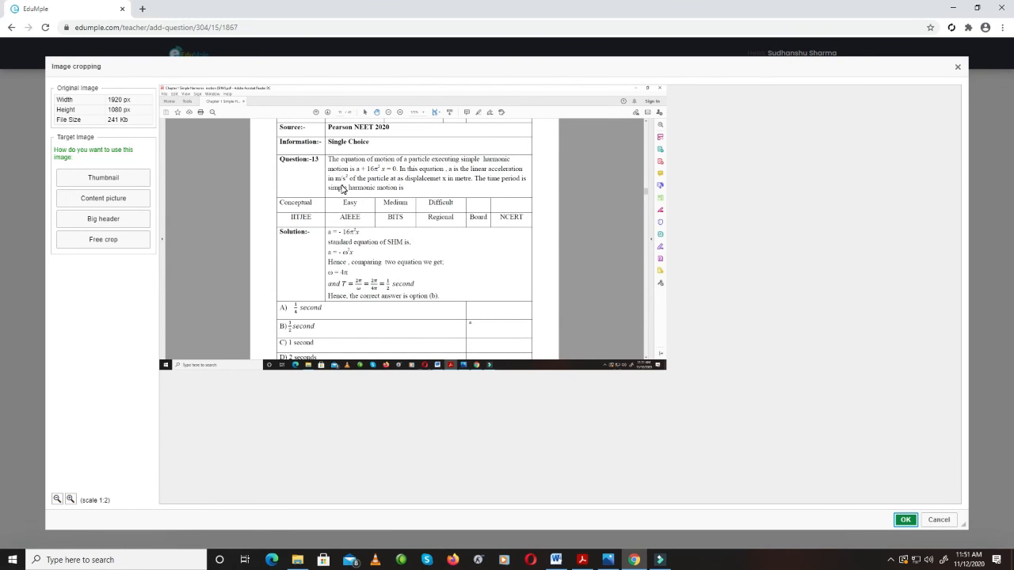
pyautogui.click(139, 242)
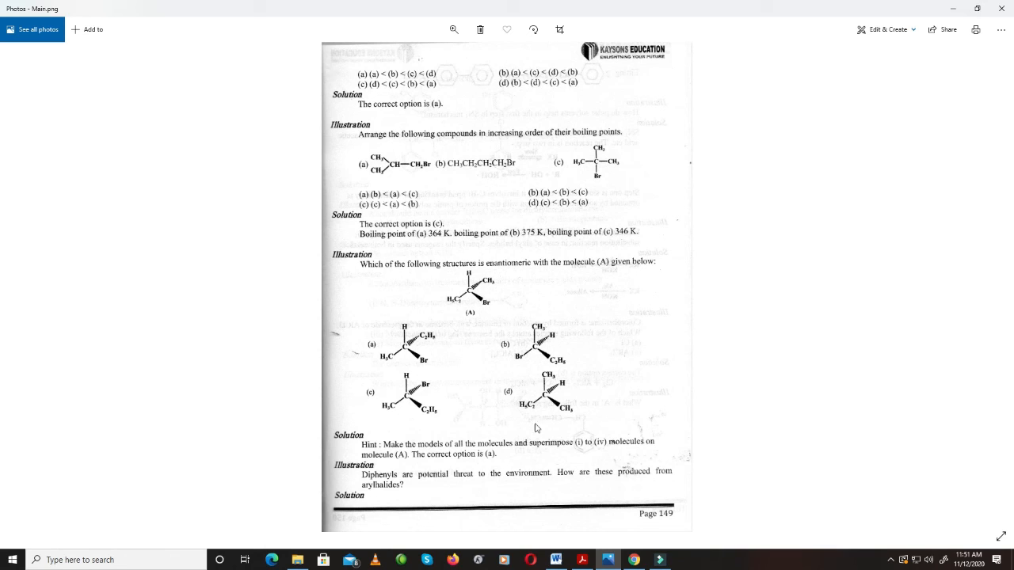
# - Capture the scanned page Main.png in Photos, return to EduMple and paste the capture into the Solution editor
pyautogui.moveTo(578, 562)
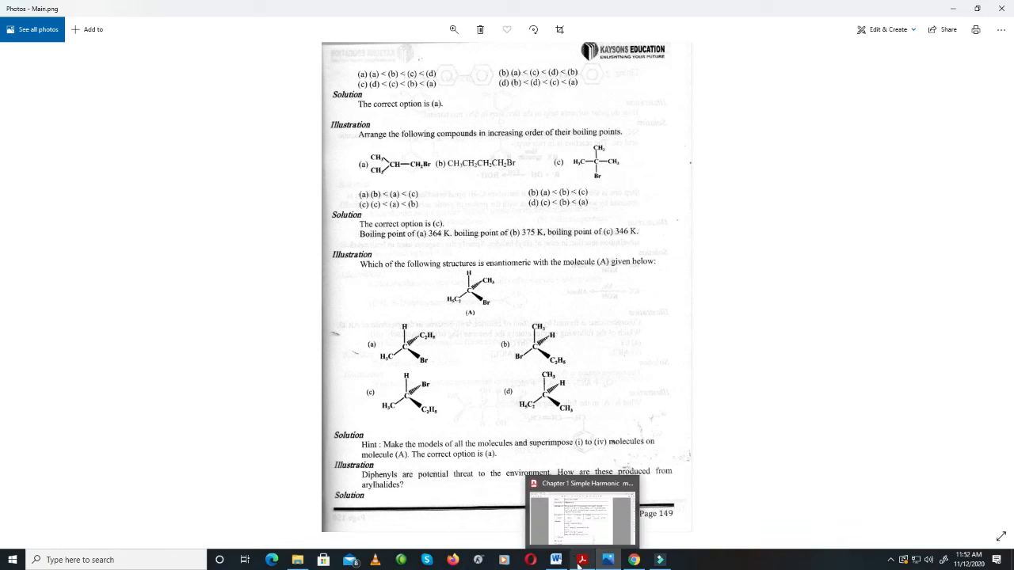
pyautogui.click(634, 560)
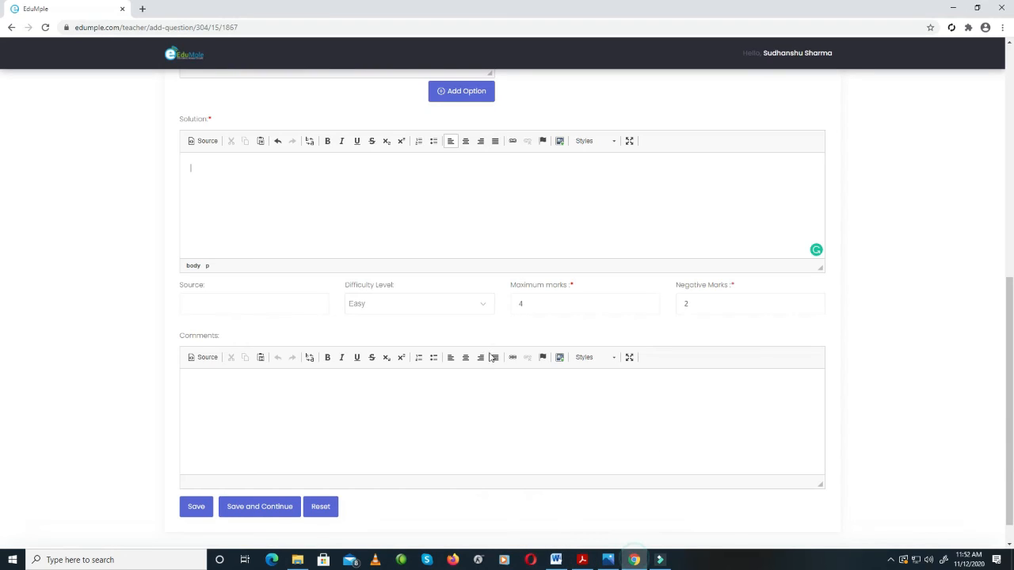
pyautogui.hotkey('ctrl', 'v')
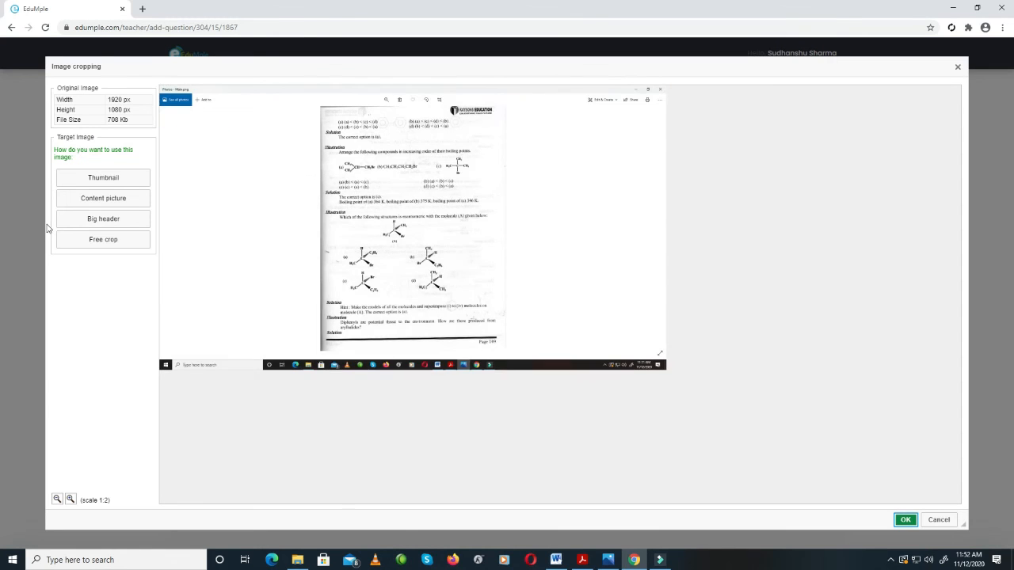
# - Free crop the scanned page to the boiling points question and its options at 590 x 166 px and insert it in the Solution editor
pyautogui.click(103, 245)
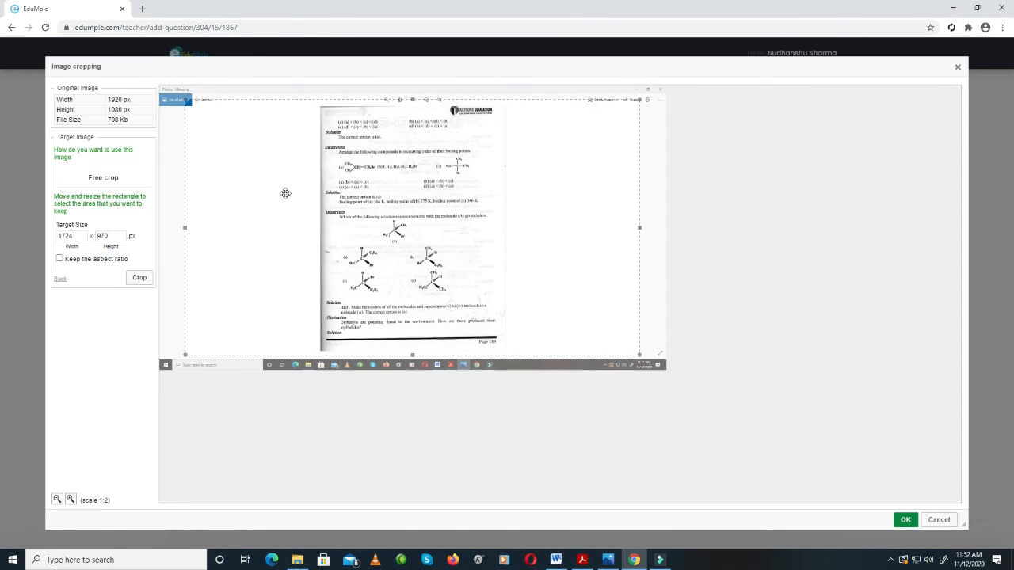
pyautogui.moveTo(183, 226); pyautogui.dragTo(333, 217)
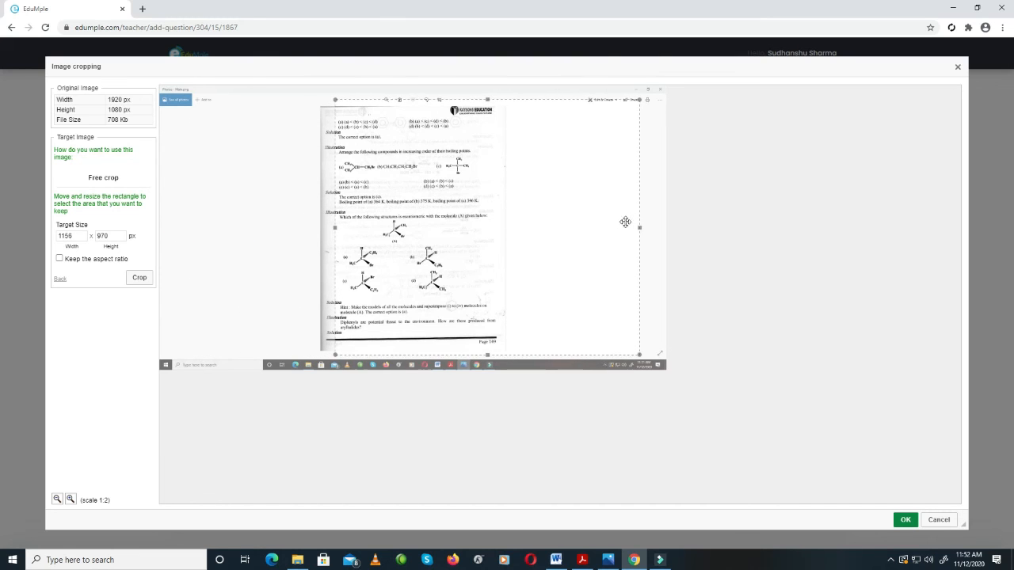
pyautogui.moveTo(638, 225); pyautogui.dragTo(490, 226)
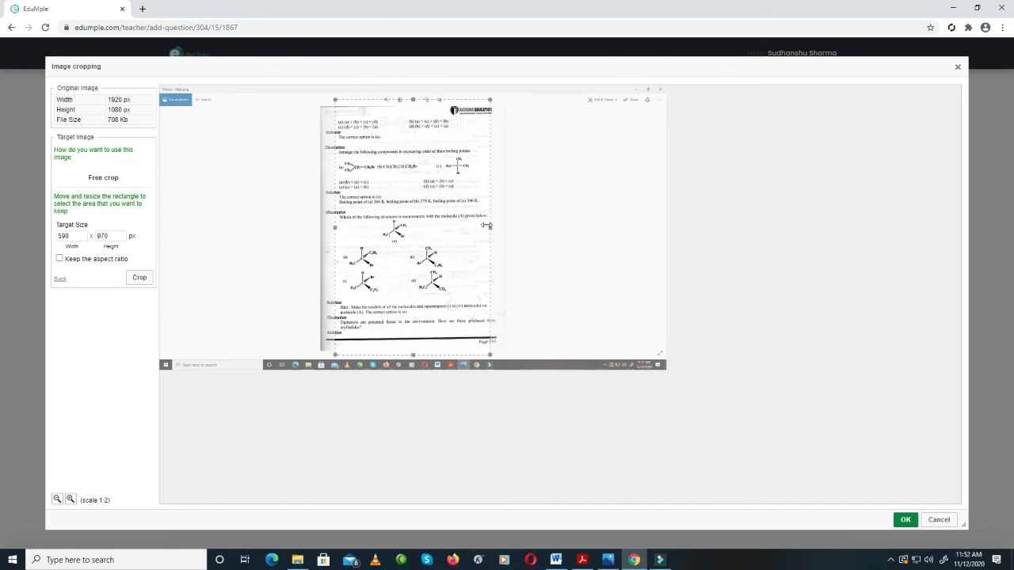
pyautogui.moveTo(399, 98); pyautogui.dragTo(400, 148)
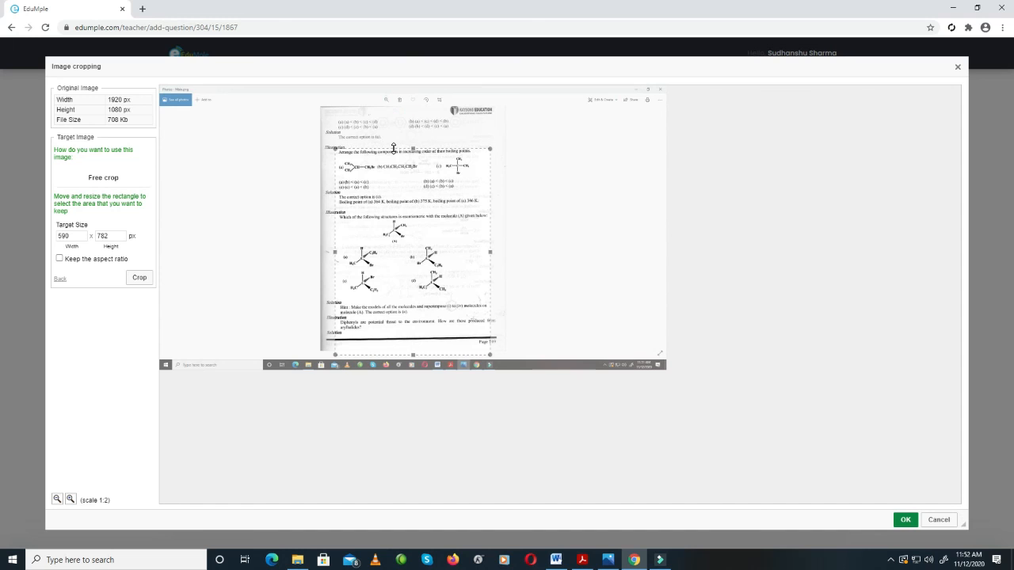
pyautogui.moveTo(408, 353); pyautogui.dragTo(421, 192)
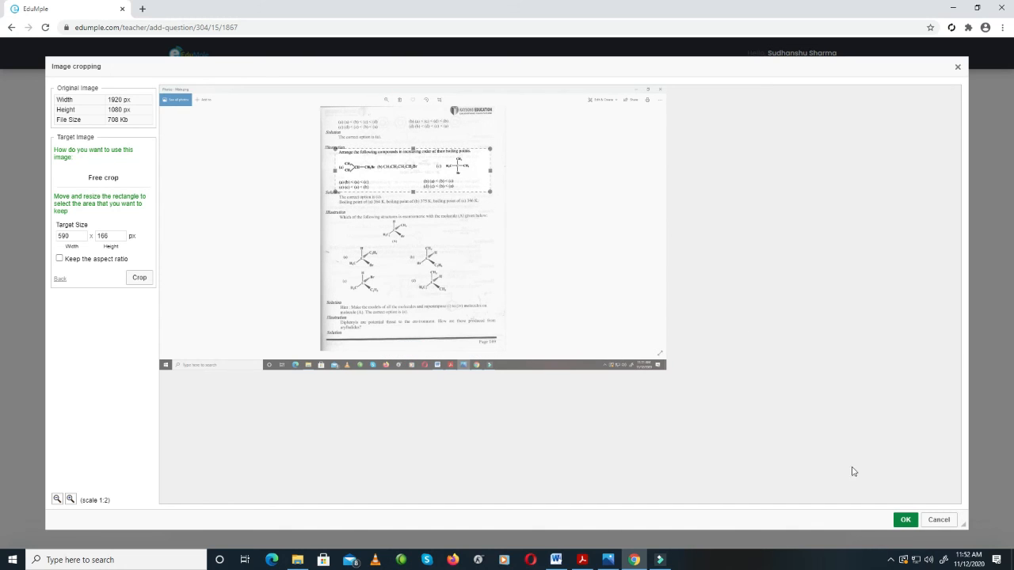
pyautogui.click(906, 519)
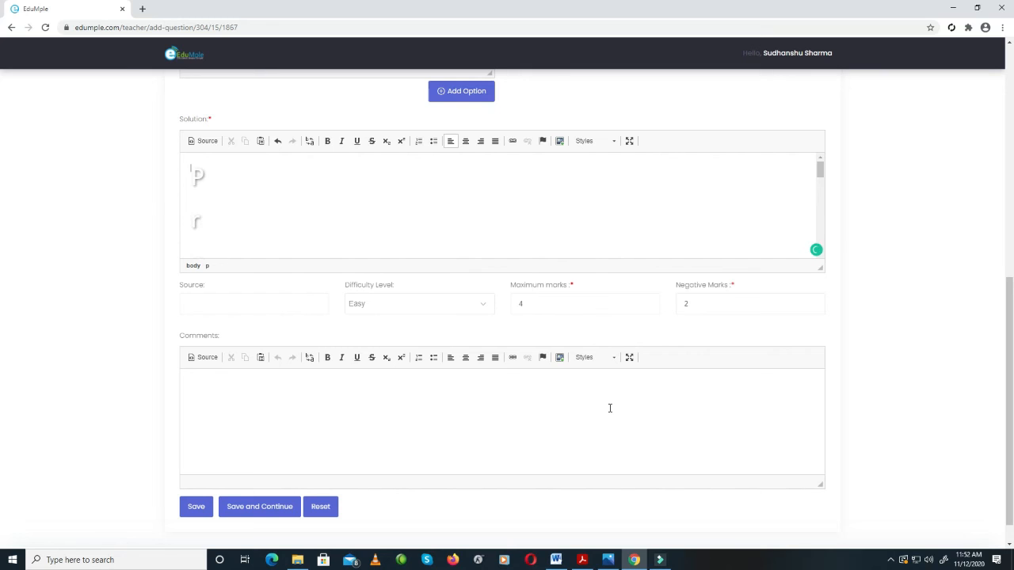